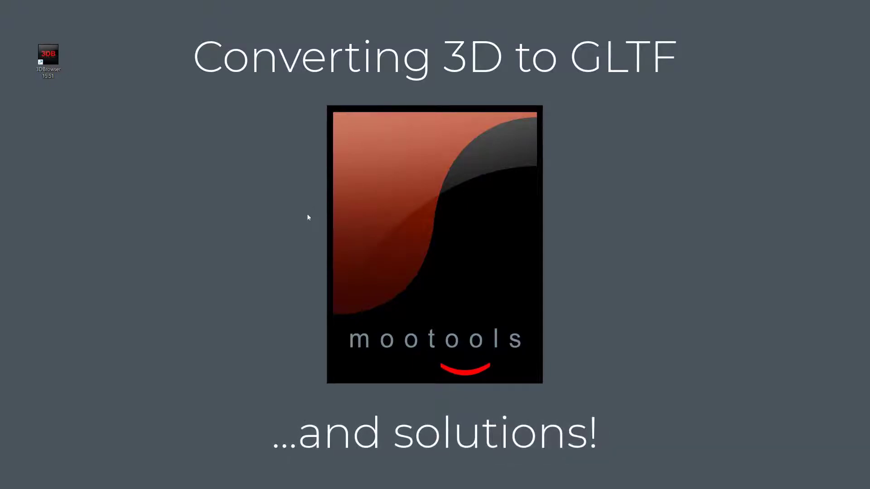
# - Launch 3DBrowser from its desktop icon after the intro title card
pyautogui.click(48, 55)
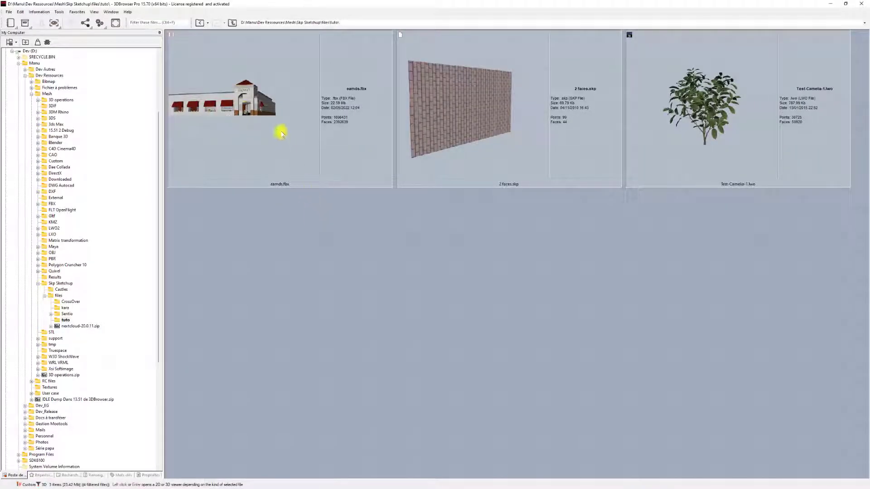
# - Select eamds.fbx in the tuto folder and open it in the 3D viewer
pyautogui.click(281, 133)
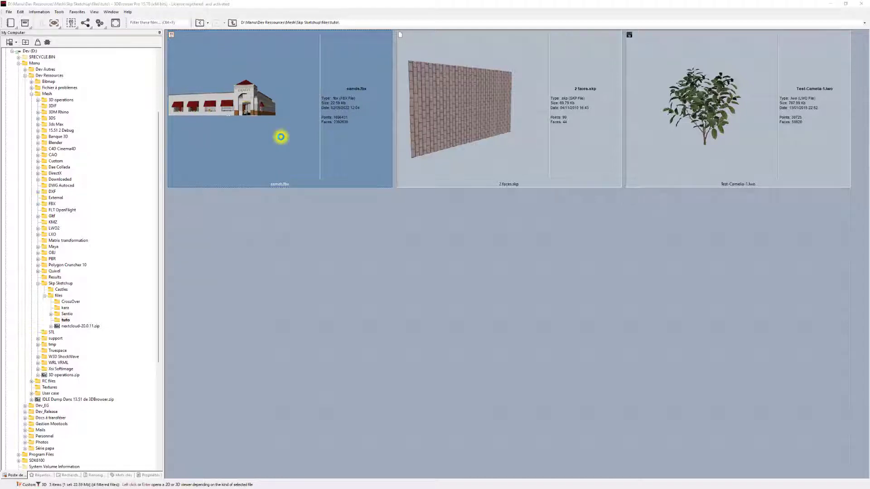
pyautogui.doubleClick(281, 136)
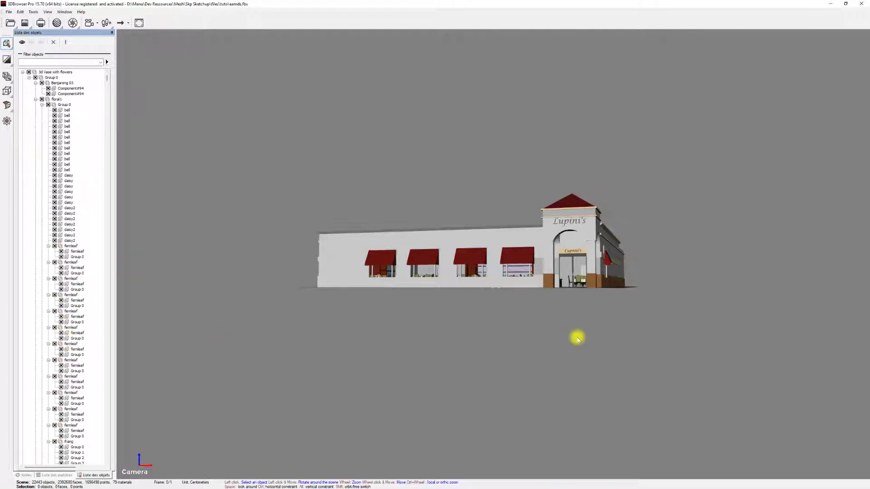
# - Orbit the restaurant exterior, then switch to Camera 2 and orbit to face the bar
pyautogui.moveTo(498, 273); pyautogui.dragTo(508, 281)
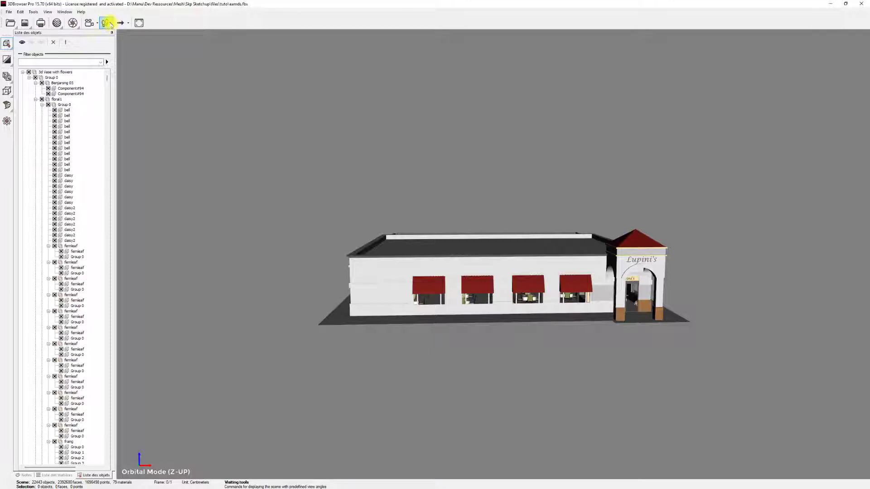
pyautogui.click(97, 23)
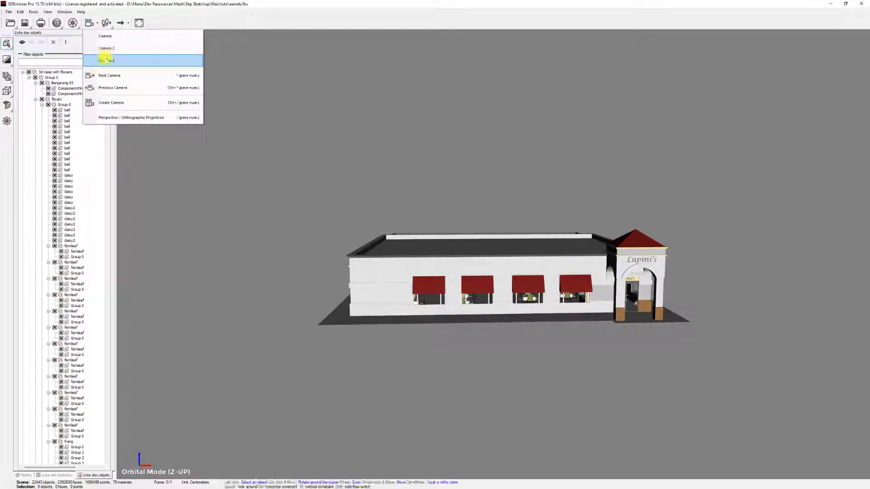
pyautogui.click(105, 59)
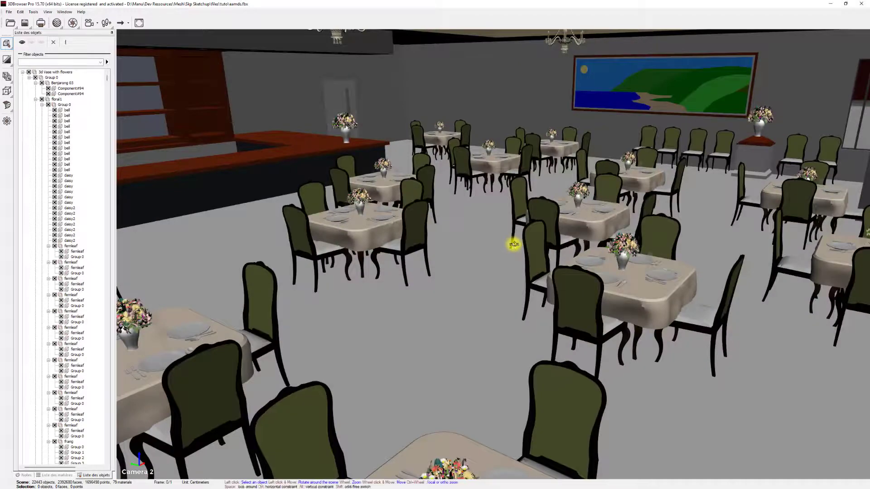
pyautogui.moveTo(513, 244); pyautogui.dragTo(443, 235)
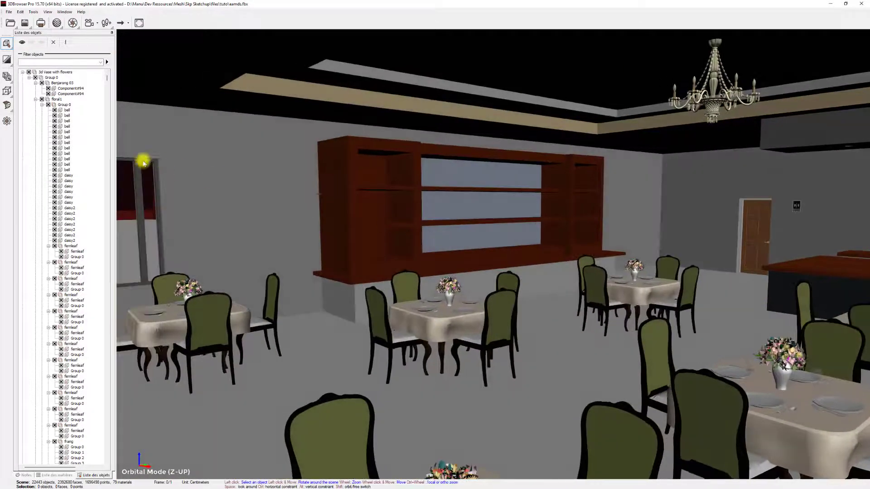
# - Export the scene as eamds.glb with embedded JPEG textures, then snap 3DBrowser left
pyautogui.click(25, 23)
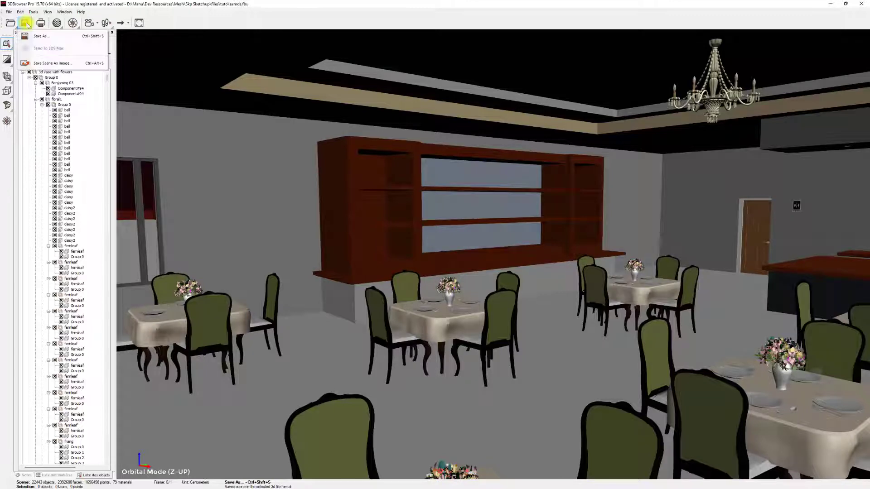
pyautogui.click(30, 37)
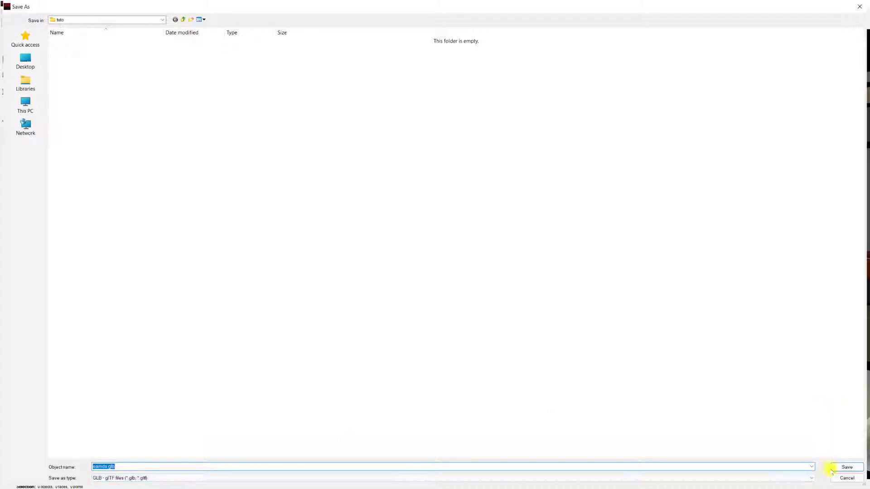
pyautogui.click(841, 467)
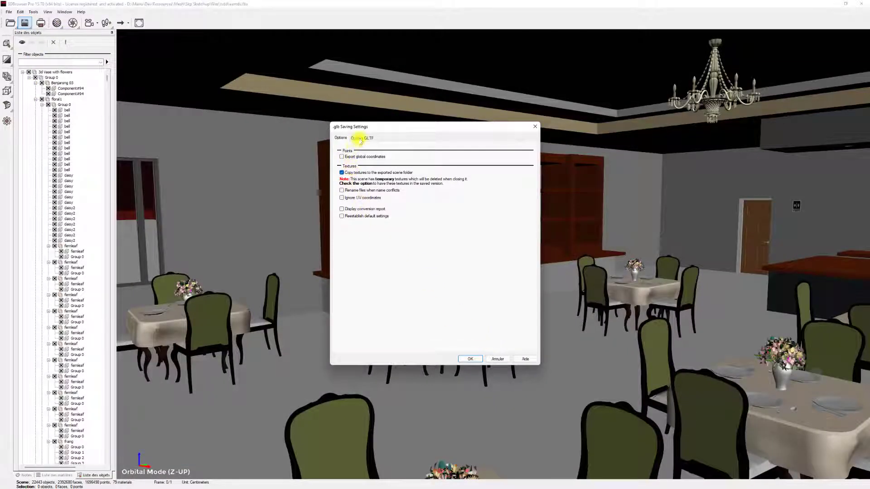
pyautogui.click(360, 139)
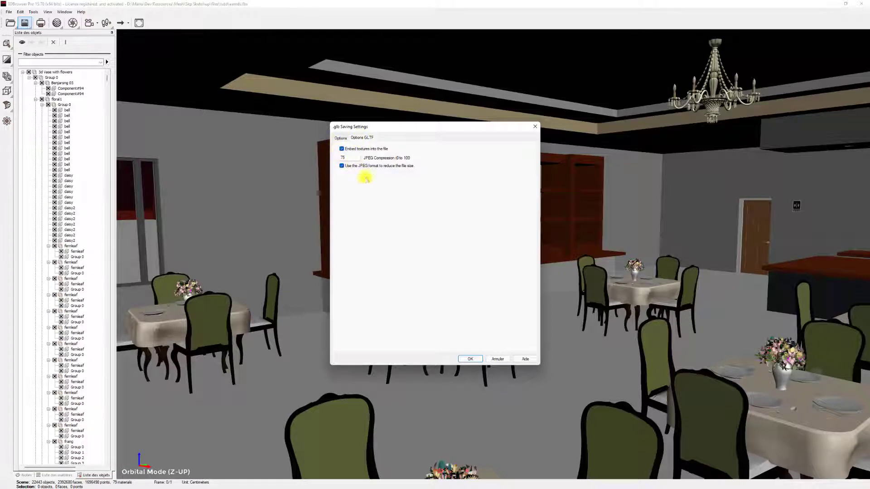
pyautogui.click(470, 359)
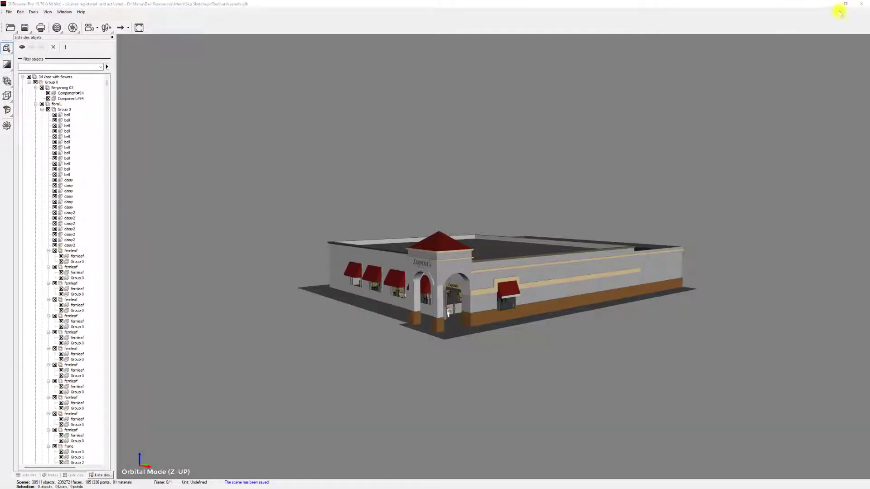
pyautogui.click(863, 5)
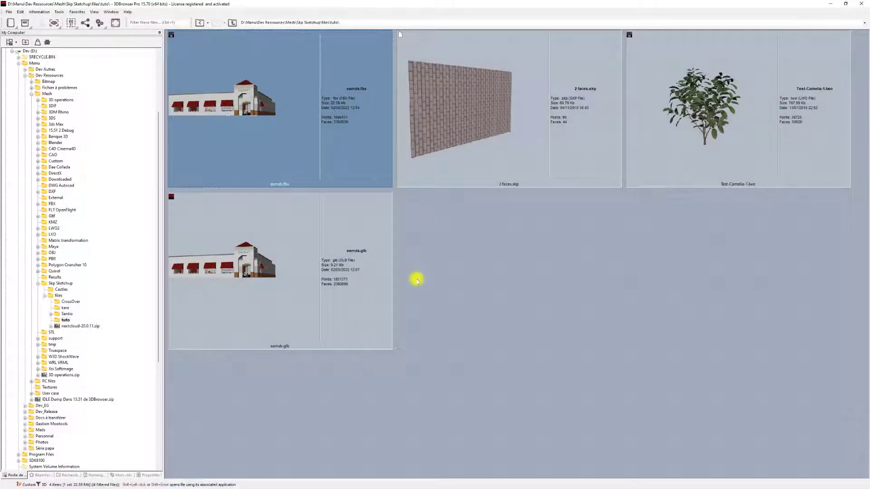
pyautogui.press('super+Left')
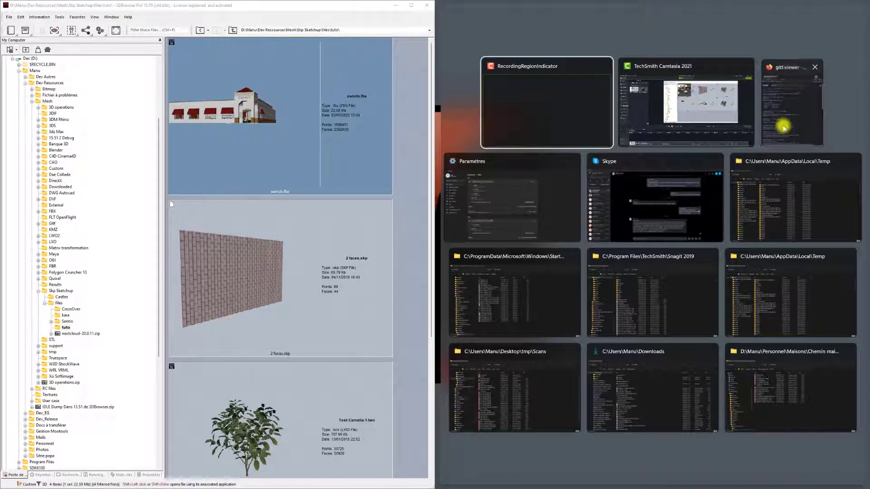
# - Open glTF Viewer in Firefox on the right half and drop eamds.glb onto it
pyautogui.click(784, 122)
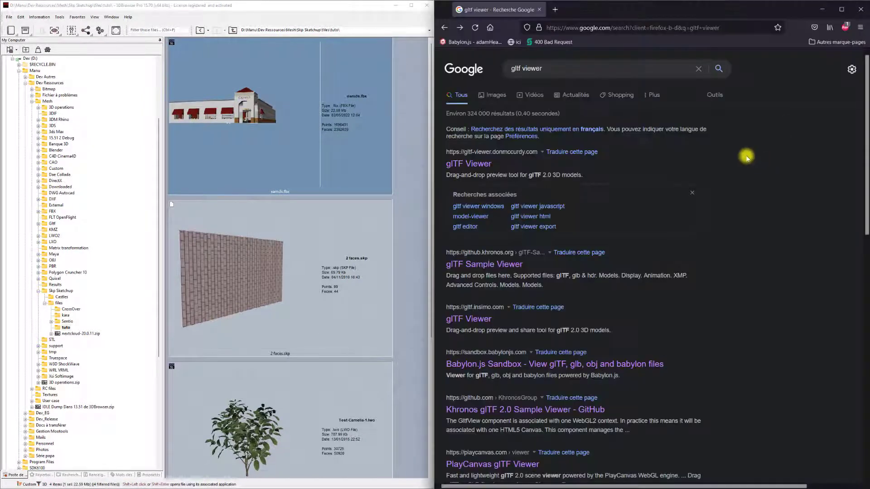
pyautogui.click(472, 164)
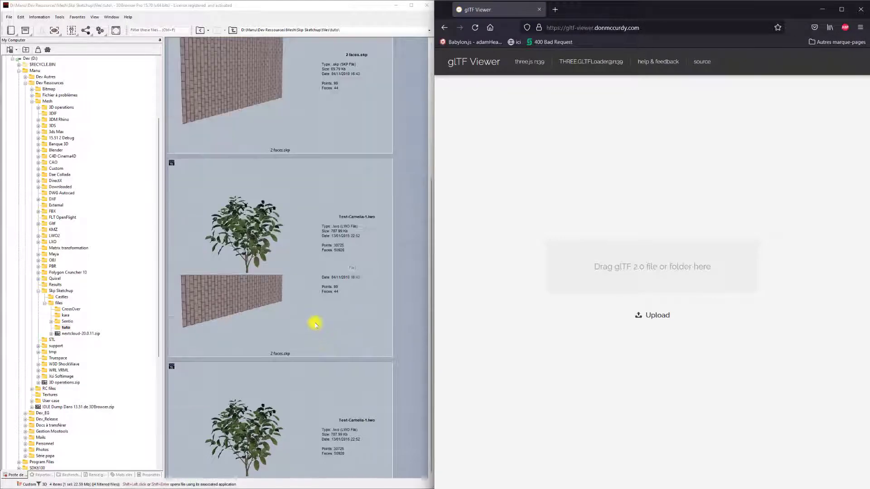
pyautogui.scroll(-3, 315, 322)
pyautogui.moveTo(319, 401); pyautogui.dragTo(684, 279)
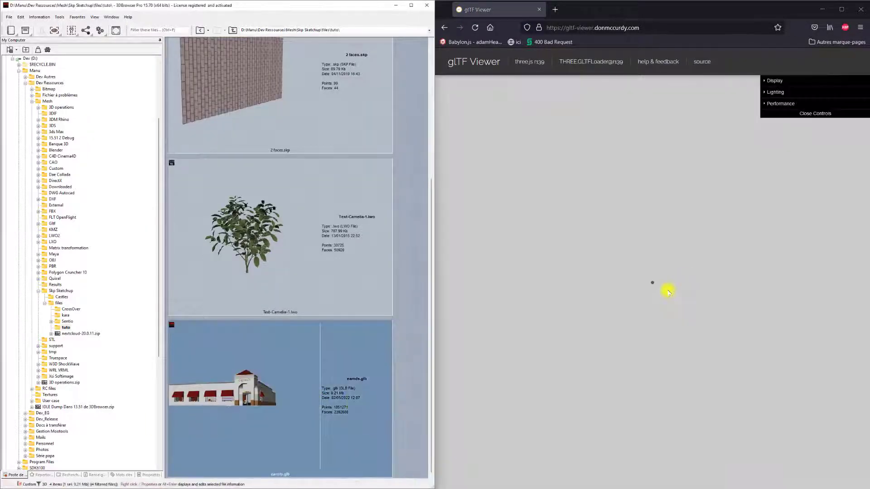
# - Orbit to the red-awning facade, show the Performance graph, and zoom into the dining room
pyautogui.moveTo(639, 334)
pyautogui.mouseDown()
pyautogui.moveTo(695, 303)
pyautogui.moveTo(699, 311)
pyautogui.mouseUp()
pyautogui.scroll(3, 631, 338)
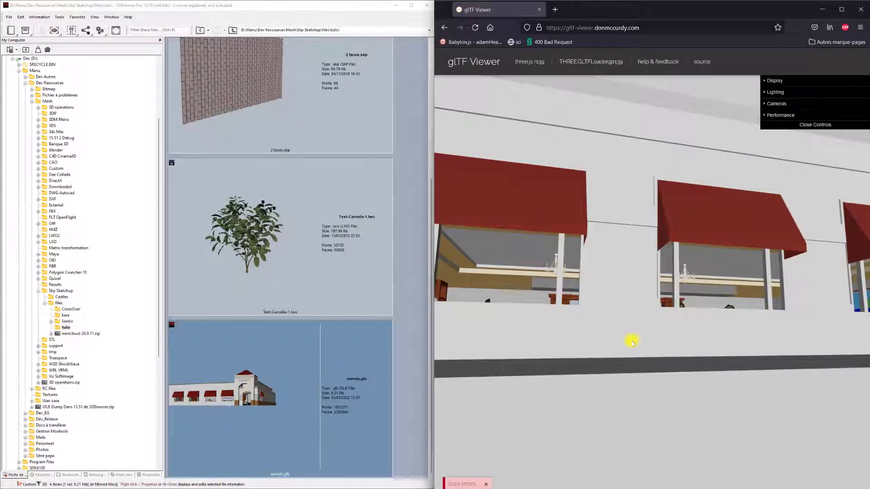
pyautogui.scroll(3, 632, 342)
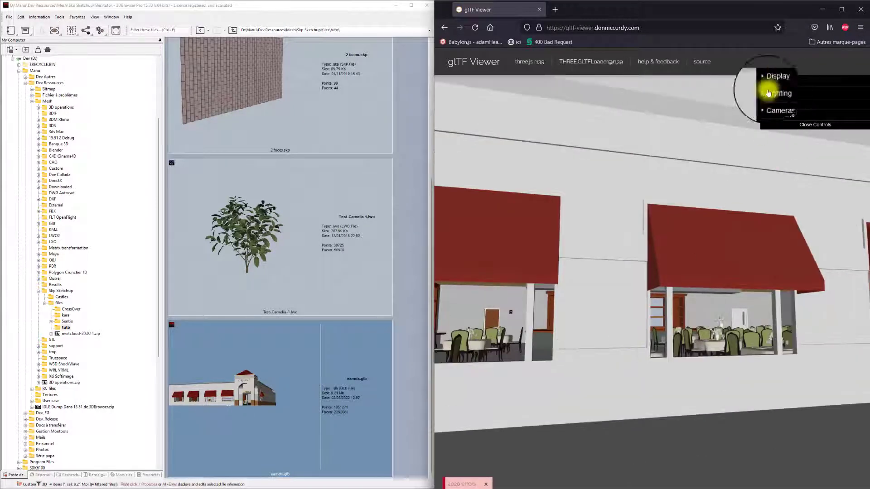
pyautogui.click(766, 118)
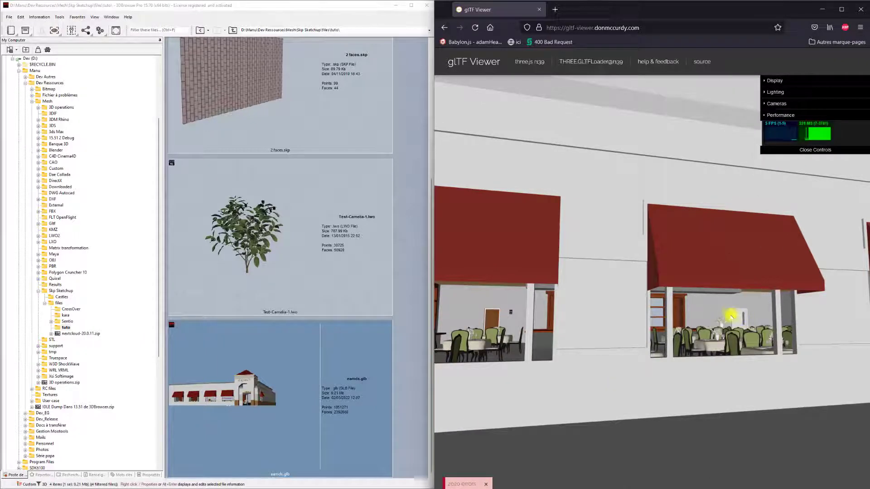
pyautogui.scroll(3, 715, 311)
pyautogui.scroll(2, 706, 311)
pyautogui.scroll(2, 697, 311)
pyautogui.scroll(2, 689, 314)
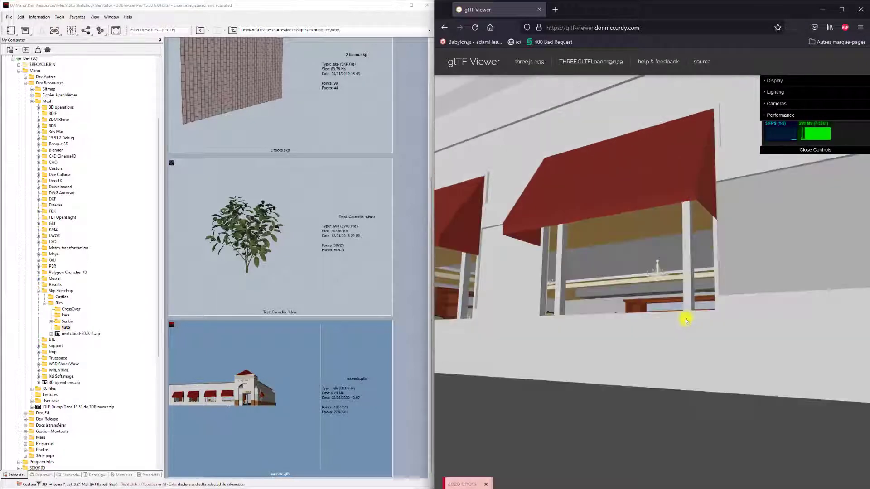
pyautogui.scroll(2, 680, 319)
pyautogui.scroll(2, 672, 321)
pyautogui.scroll(2, 663, 321)
pyautogui.scroll(2, 652, 322)
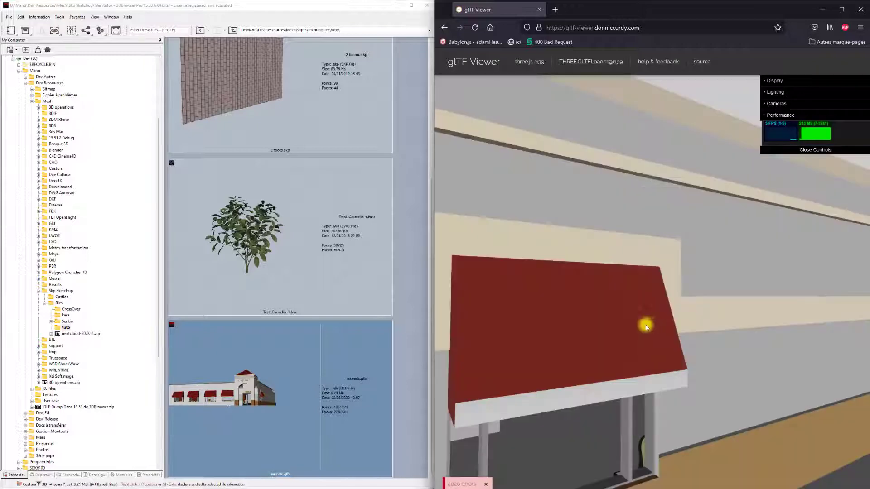
pyautogui.scroll(2, 640, 323)
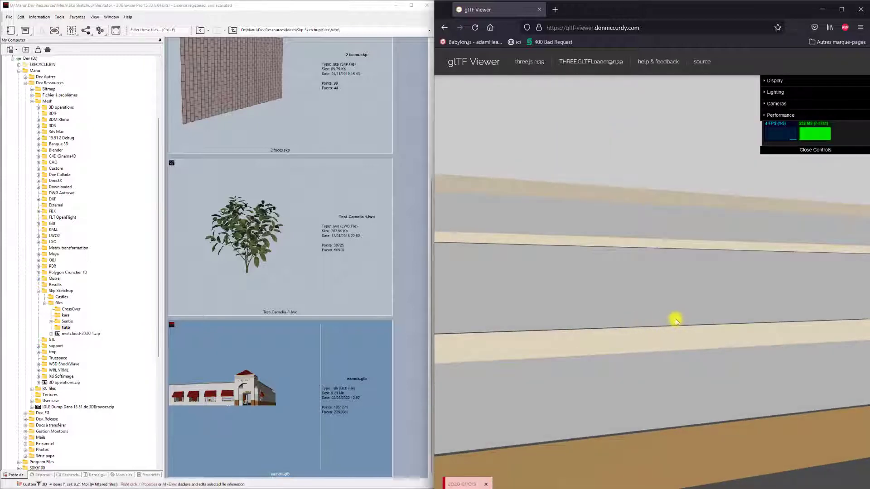
pyautogui.scroll(-3, 677, 319)
pyautogui.scroll(2, 684, 319)
# - Turn the view to face two awnings head-on, then restore 3DBrowser full screen
pyautogui.moveTo(687, 319)
pyautogui.mouseDown()
pyautogui.moveTo(699, 310)
pyautogui.moveTo(714, 321)
pyautogui.mouseUp()
pyautogui.scroll(2, 714, 320)
pyautogui.scroll(1, 714, 320)
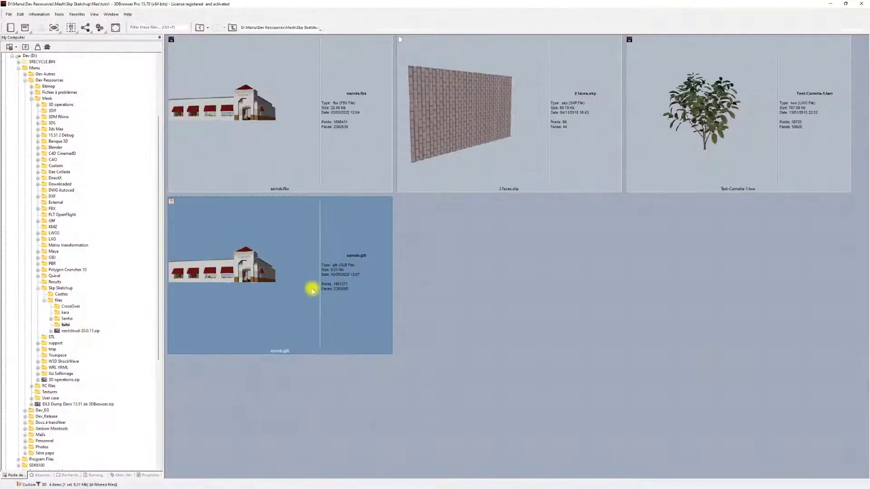
pyautogui.click(411, 5)
# - Reopen eamds.fbx and apply Merge by Materials to the whole scene
pyautogui.click(313, 134)
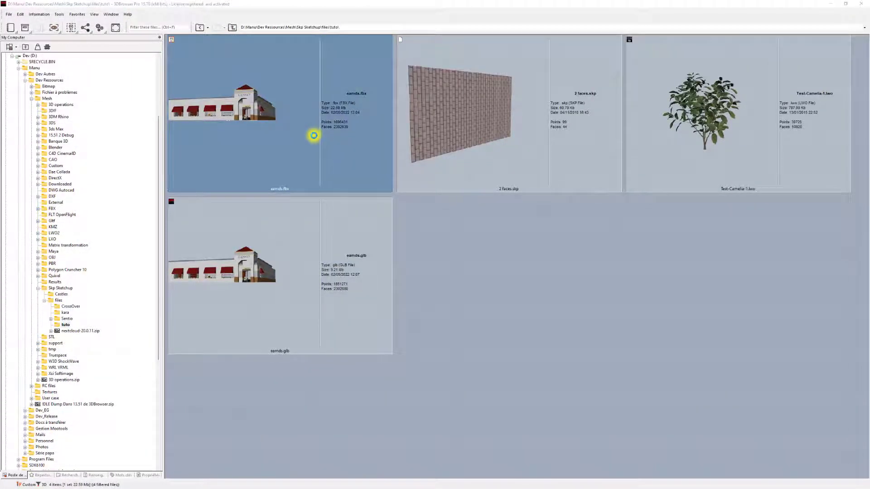
pyautogui.doubleClick(314, 135)
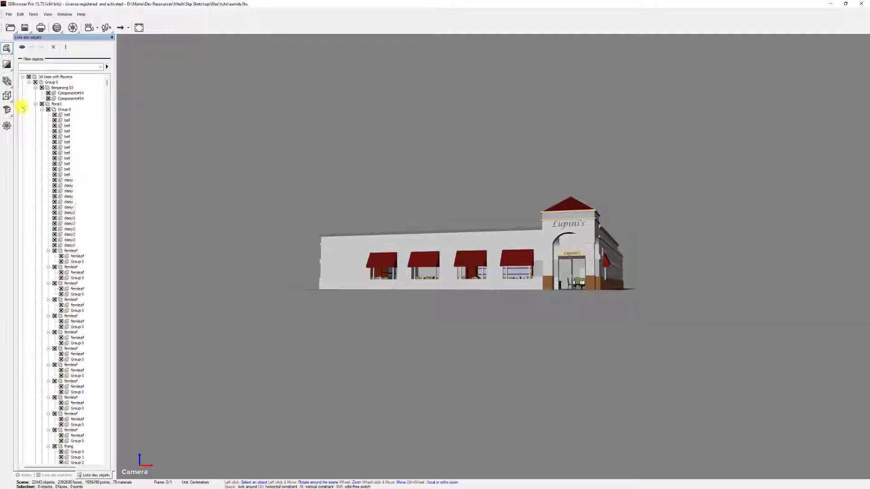
pyautogui.click(7, 95)
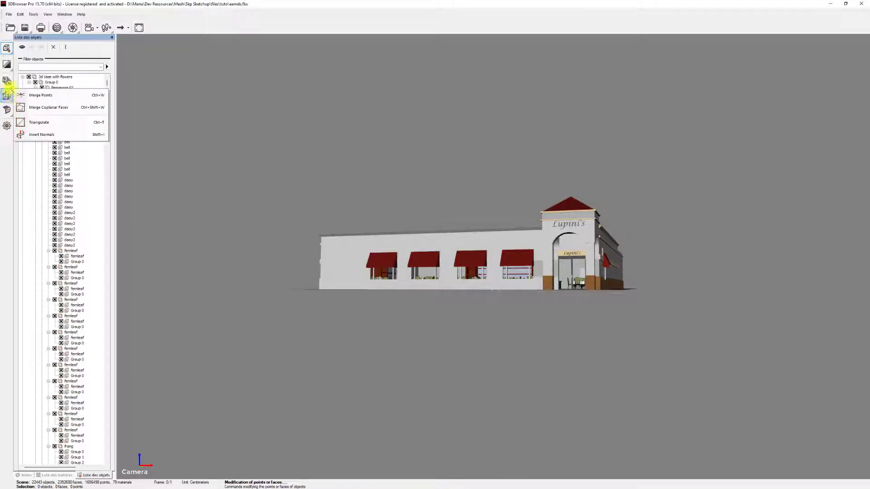
pyautogui.click(8, 80)
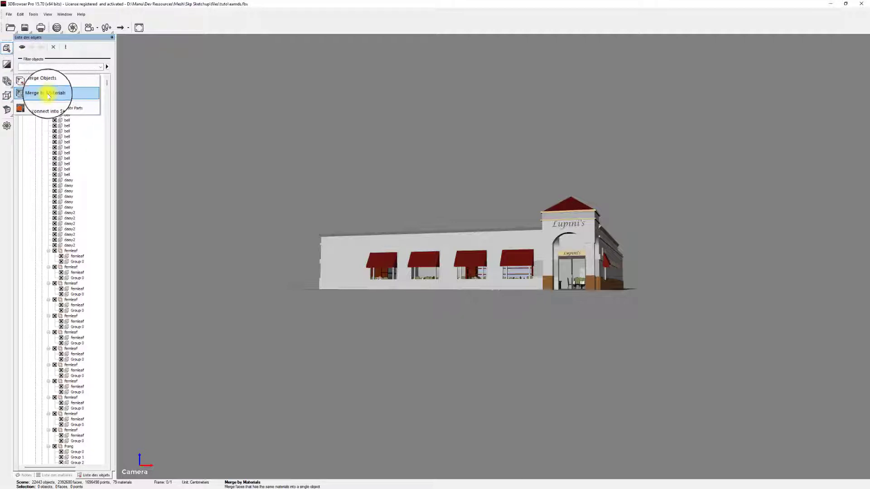
pyautogui.click(48, 92)
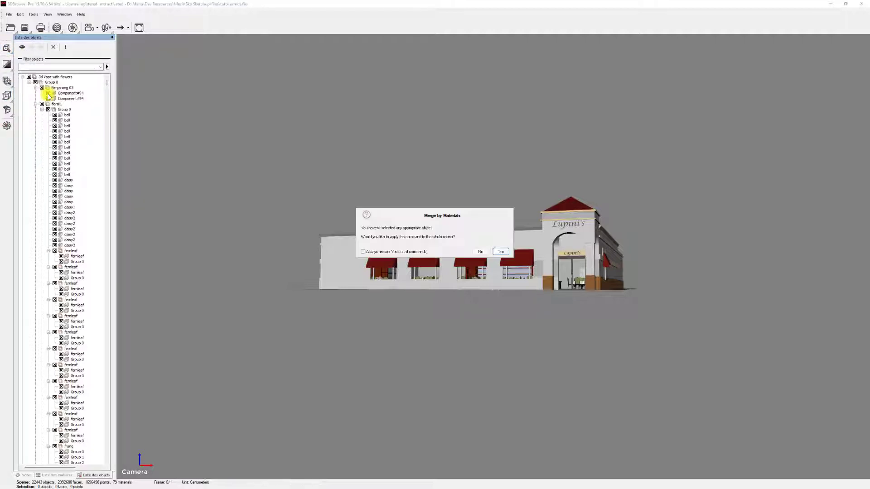
pyautogui.click(502, 253)
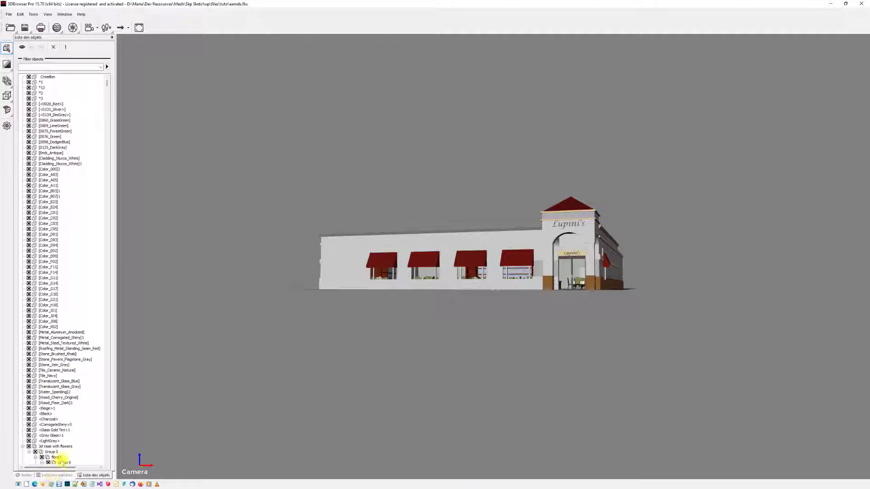
# - Overwrite eamds.glb with the merged scene using default .glb settings, then return to the browser
pyautogui.moveTo(450, 313)
pyautogui.mouseDown()
pyautogui.moveTo(435, 311)
pyautogui.moveTo(443, 314)
pyautogui.mouseUp()
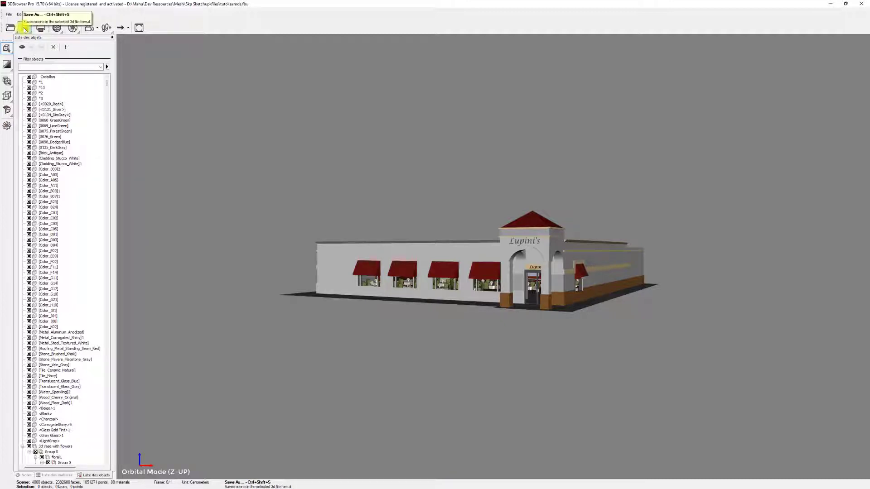
pyautogui.click(25, 29)
pyautogui.click(40, 40)
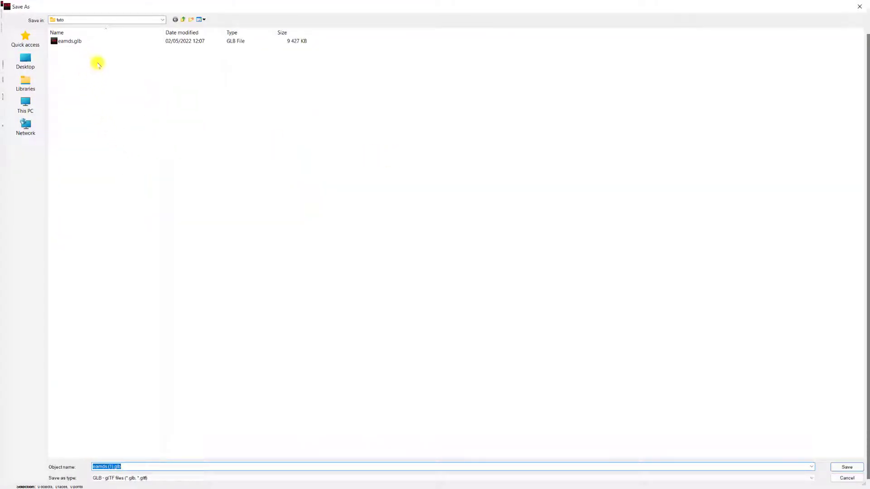
pyautogui.doubleClick(73, 41)
pyautogui.click(453, 250)
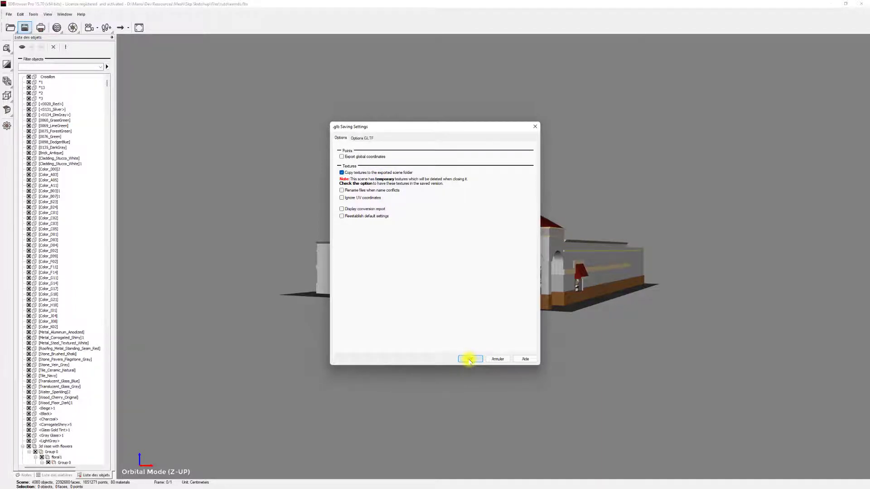
pyautogui.click(470, 359)
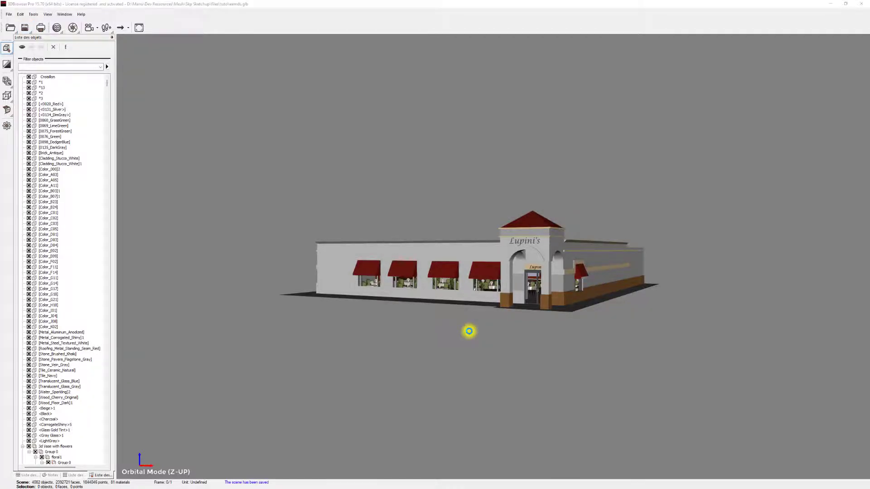
pyautogui.press('Escape')
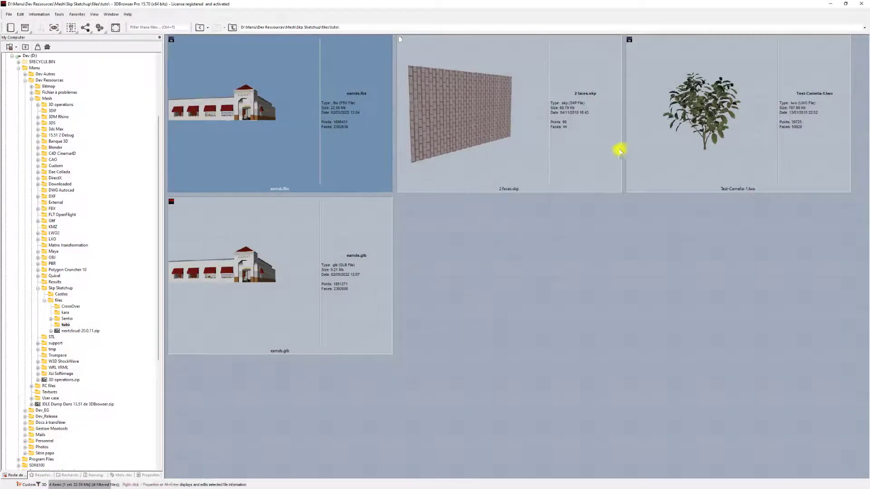
# - Snap 3DBrowser left and load the merged eamds.glb into glTF Viewer
pyautogui.press('super+Left')
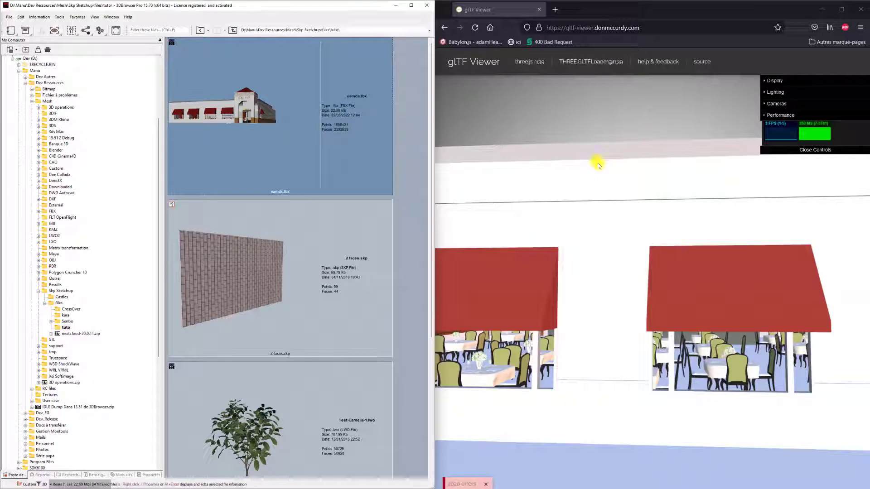
pyautogui.scroll(-2, 297, 227)
pyautogui.click(304, 394)
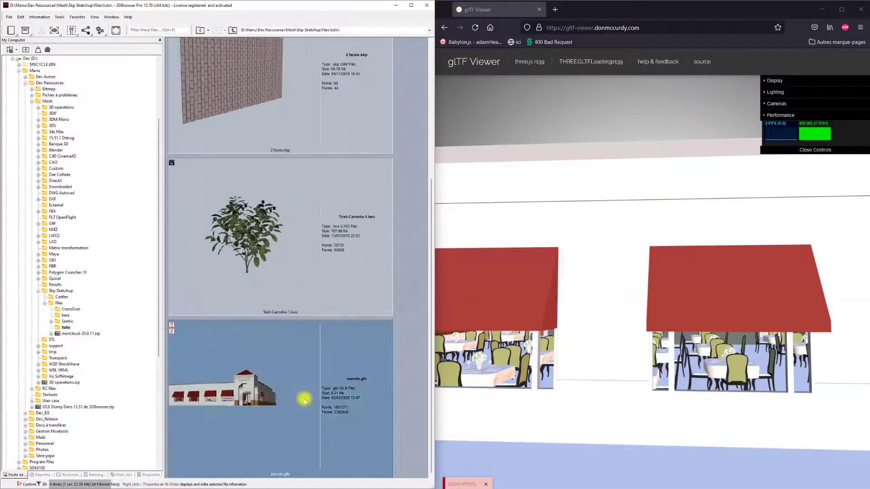
pyautogui.scroll(3, 631, 313)
pyautogui.scroll(2, 635, 303)
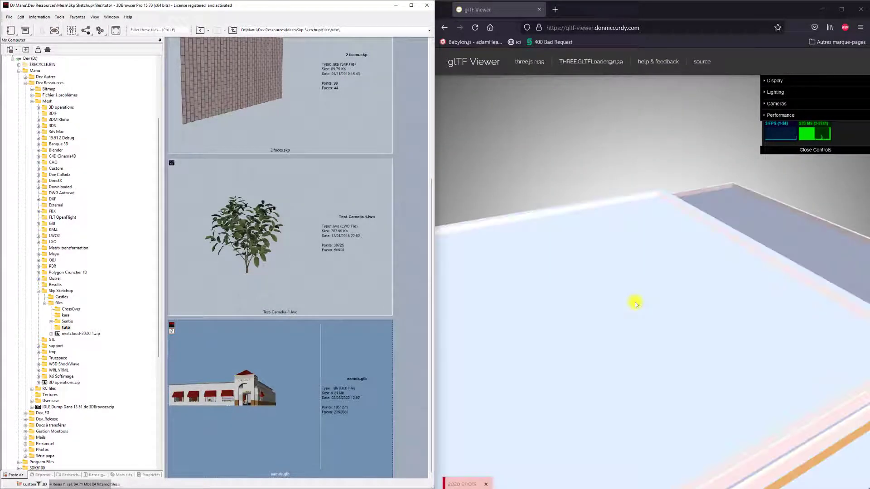
# - Orbit over the roof and awnings, then zoom inside to the bar, tables and chairs
pyautogui.moveTo(602, 337); pyautogui.dragTo(655, 301)
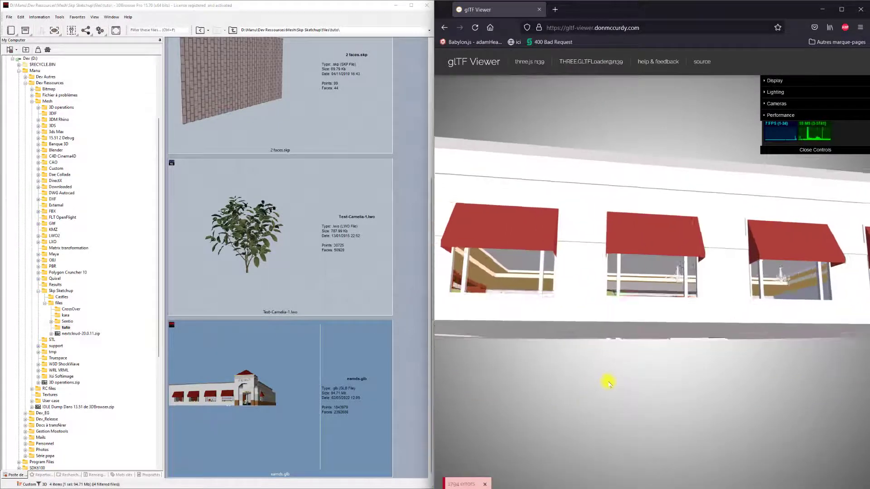
pyautogui.moveTo(609, 383)
pyautogui.mouseDown()
pyautogui.moveTo(636, 388)
pyautogui.moveTo(629, 404)
pyautogui.moveTo(607, 383)
pyautogui.moveTo(588, 395)
pyautogui.moveTo(631, 334)
pyautogui.mouseUp()
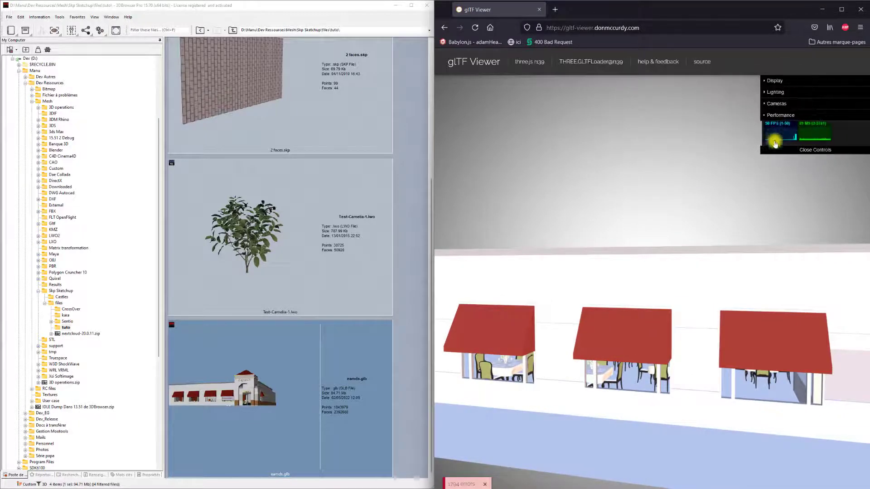
pyautogui.scroll(3, 569, 334)
pyautogui.moveTo(594, 335)
pyautogui.mouseDown()
pyautogui.moveTo(854, 334)
pyautogui.moveTo(436, 354)
pyautogui.mouseUp()
pyautogui.scroll(3, 716, 346)
pyautogui.scroll(3, 716, 344)
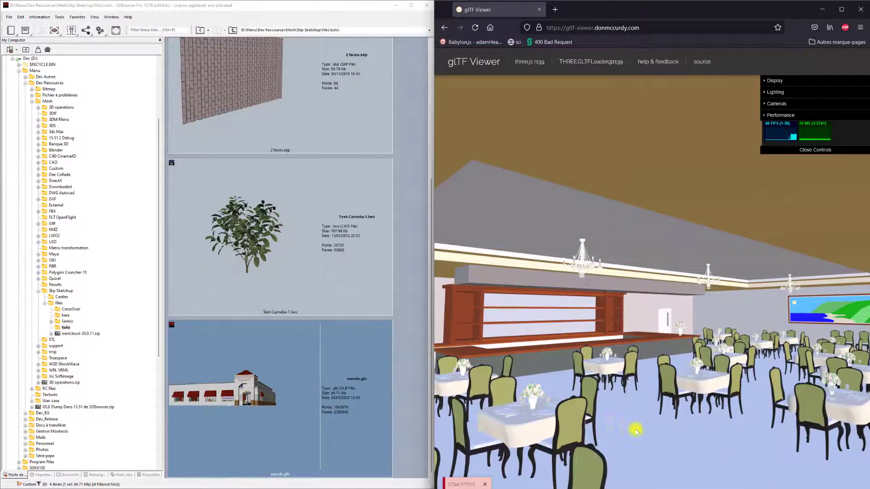
pyautogui.scroll(3, 640, 394)
pyautogui.scroll(-3, 656, 431)
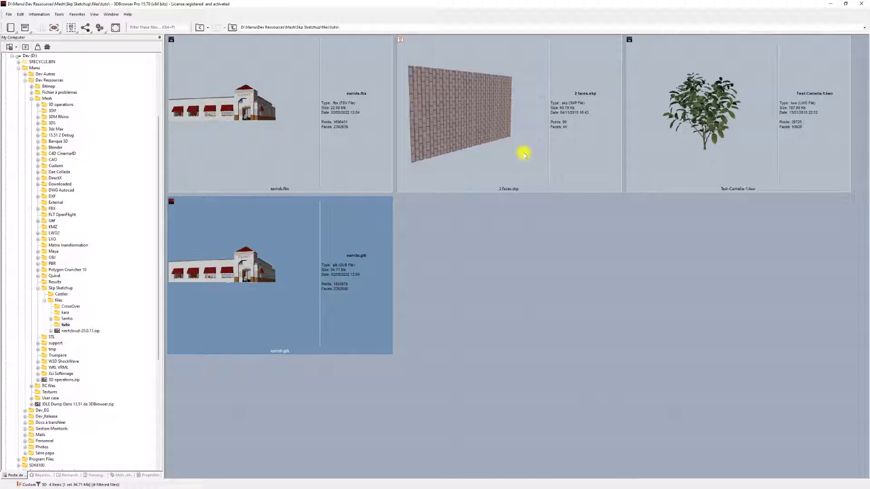
# - Open 2 faces.skp and orbit the brick wall edge-on, from behind, and frontally
pyautogui.click(517, 137)
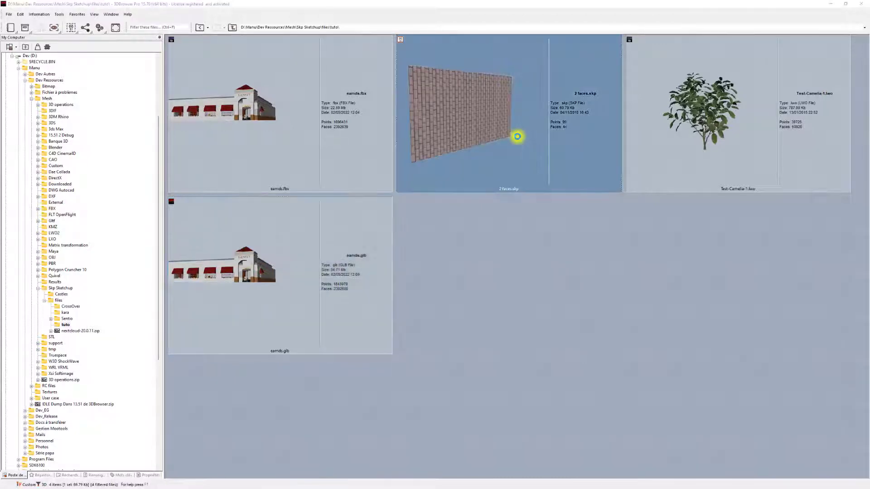
pyautogui.doubleClick(518, 136)
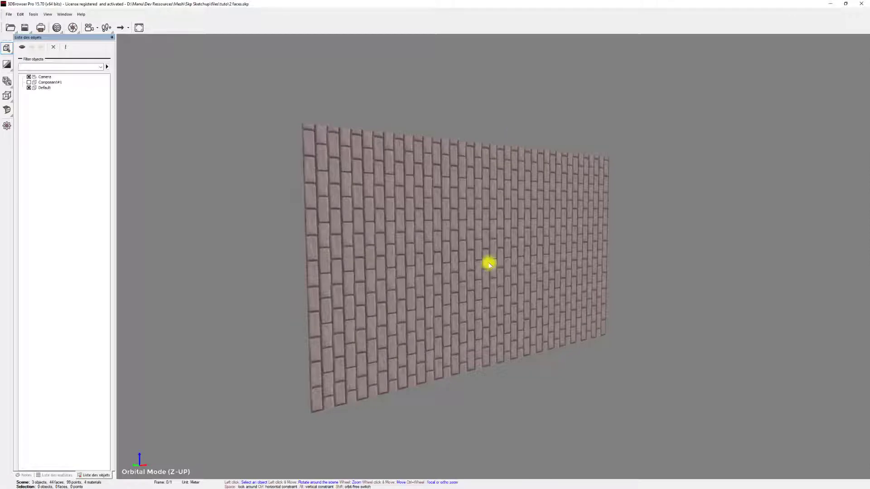
pyautogui.moveTo(396, 269)
pyautogui.mouseDown()
pyautogui.moveTo(475, 267)
pyautogui.moveTo(359, 270)
pyautogui.mouseUp()
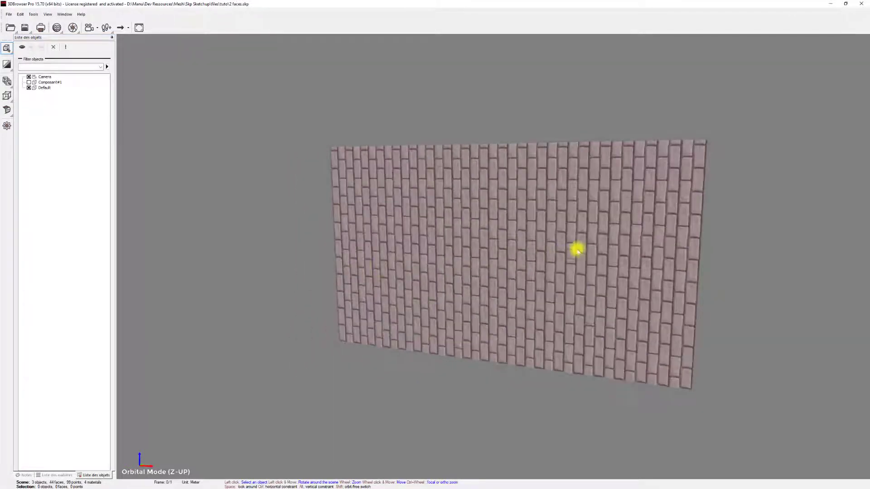
pyautogui.moveTo(602, 246)
pyautogui.mouseDown()
pyautogui.moveTo(498, 247)
pyautogui.moveTo(600, 246)
pyautogui.moveTo(553, 256)
pyautogui.mouseUp()
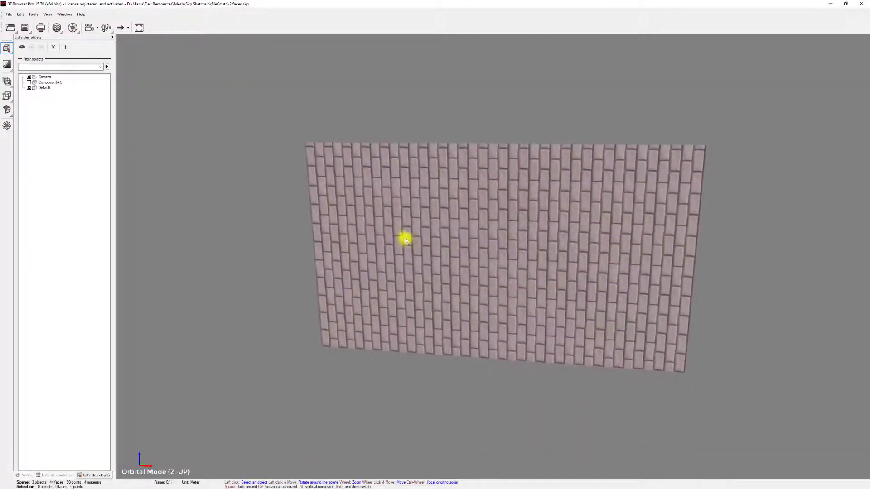
pyautogui.moveTo(405, 240)
pyautogui.mouseDown()
pyautogui.moveTo(515, 241)
pyautogui.moveTo(305, 232)
pyautogui.moveTo(409, 226)
pyautogui.moveTo(399, 222)
pyautogui.mouseUp()
# - Save the wall as 2 faces.glb with default settings and close the viewer
pyautogui.click(26, 28)
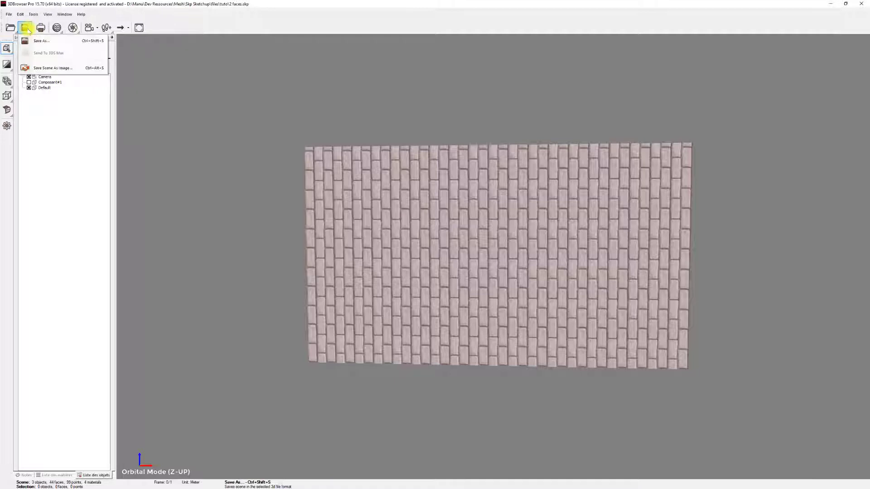
pyautogui.click(40, 41)
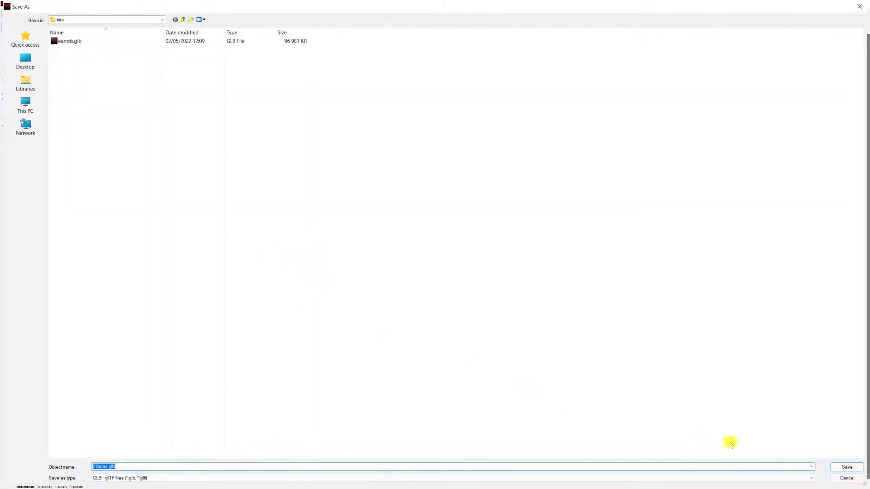
pyautogui.click(845, 465)
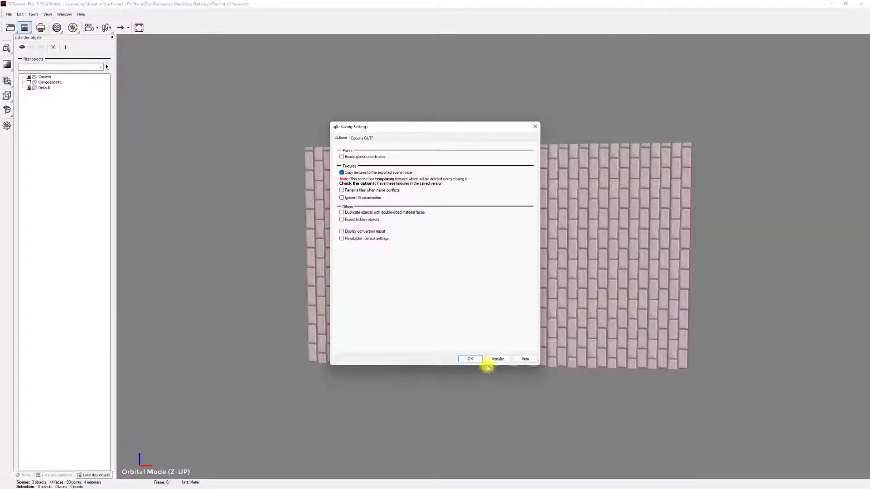
pyautogui.click(470, 358)
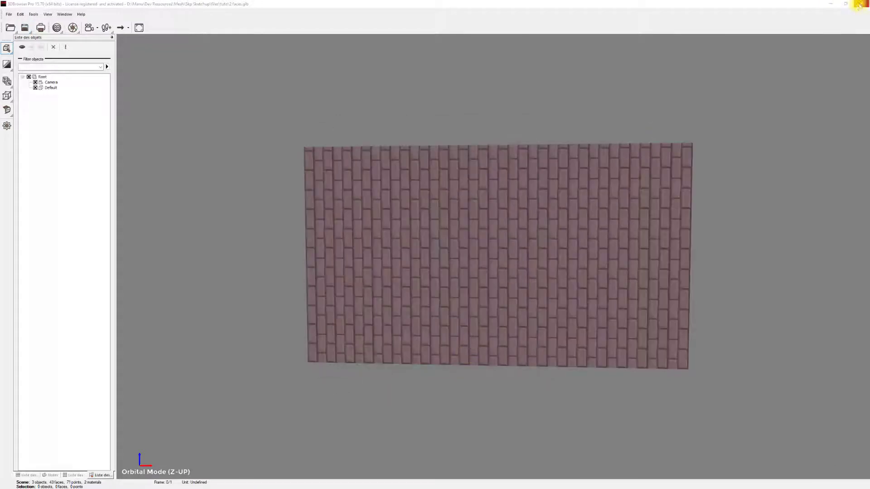
pyautogui.click(860, 5)
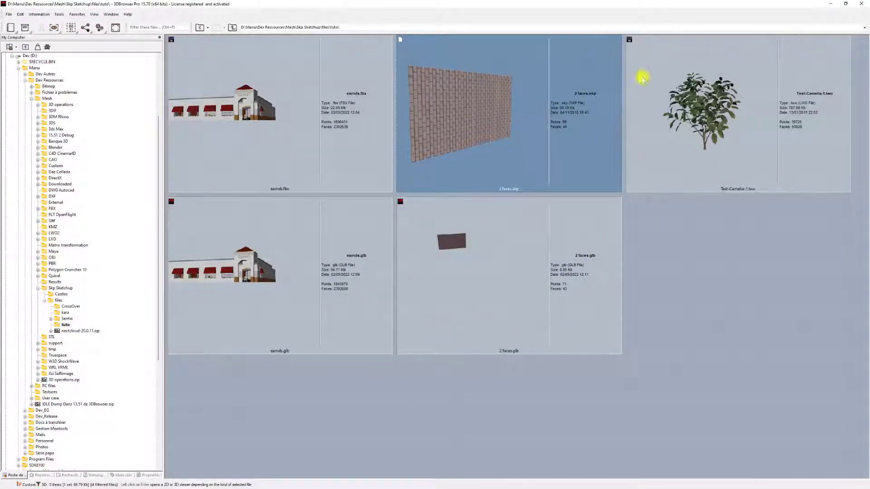
# - Drag 2 faces.glb into glTF Viewer, orbit the wall to an angle, then return to 3DBrowser
pyautogui.click(846, 5)
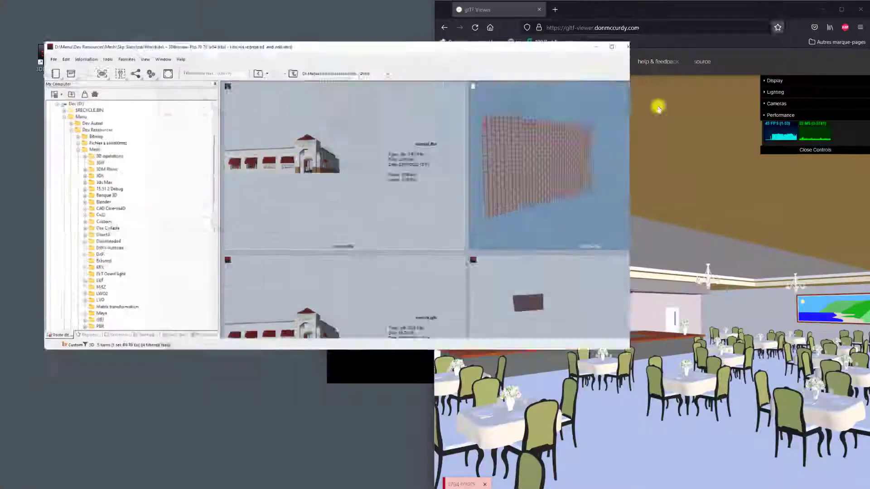
pyautogui.scroll(-3, 358, 234)
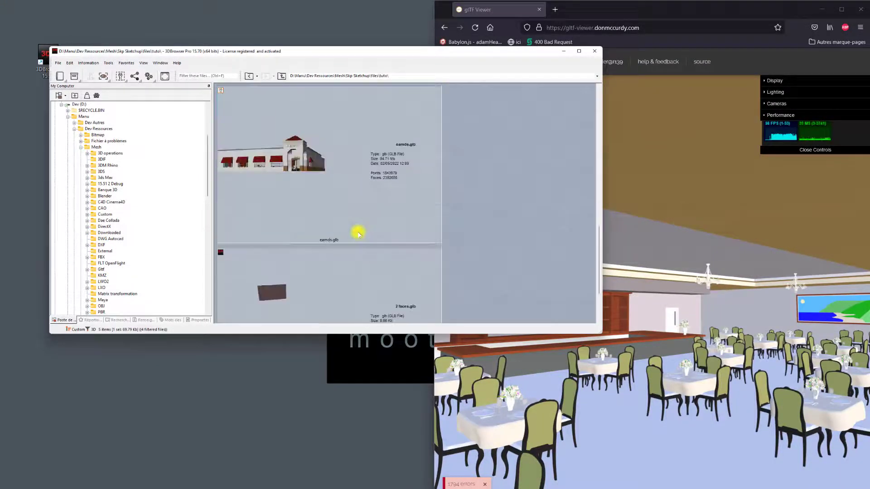
pyautogui.scroll(-2, 357, 238)
pyautogui.click(355, 240)
pyautogui.moveTo(773, 266)
pyautogui.mouseDown()
pyautogui.moveTo(615, 283)
pyautogui.moveTo(563, 272)
pyautogui.moveTo(753, 285)
pyautogui.moveTo(695, 291)
pyautogui.moveTo(623, 292)
pyautogui.moveTo(572, 279)
pyautogui.mouseUp()
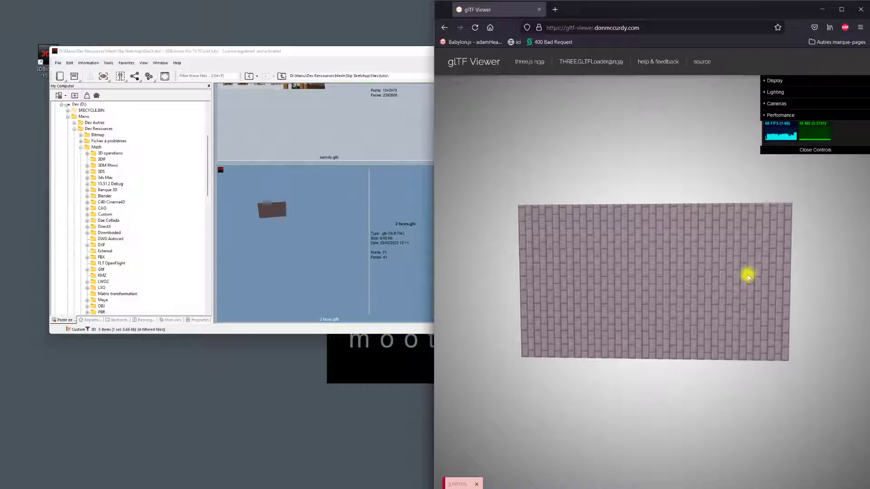
pyautogui.moveTo(750, 275)
pyautogui.mouseDown()
pyautogui.moveTo(672, 283)
pyautogui.moveTo(593, 272)
pyautogui.moveTo(689, 279)
pyautogui.moveTo(488, 285)
pyautogui.mouseUp()
pyautogui.scroll(-1, 367, 244)
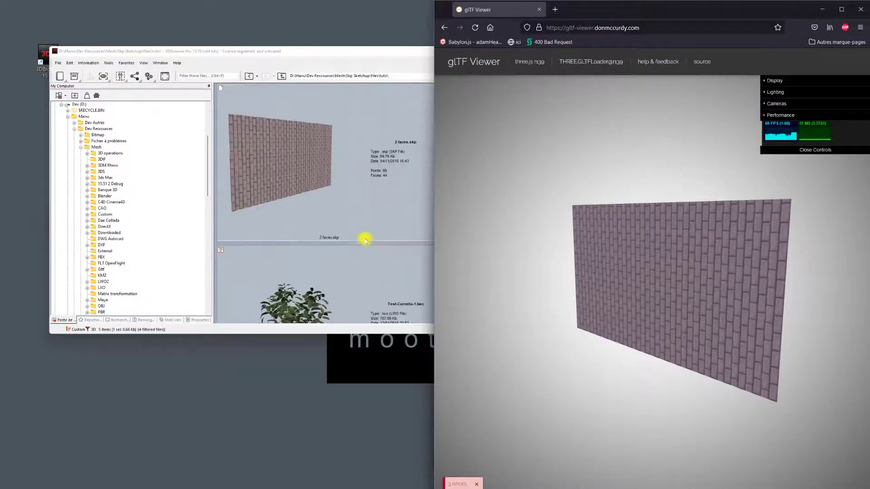
pyautogui.click(352, 188)
# - Open 2 faces.skp and export it over the existing 2 faces.glb, accepting the GLB settings
pyautogui.doubleClick(561, 108)
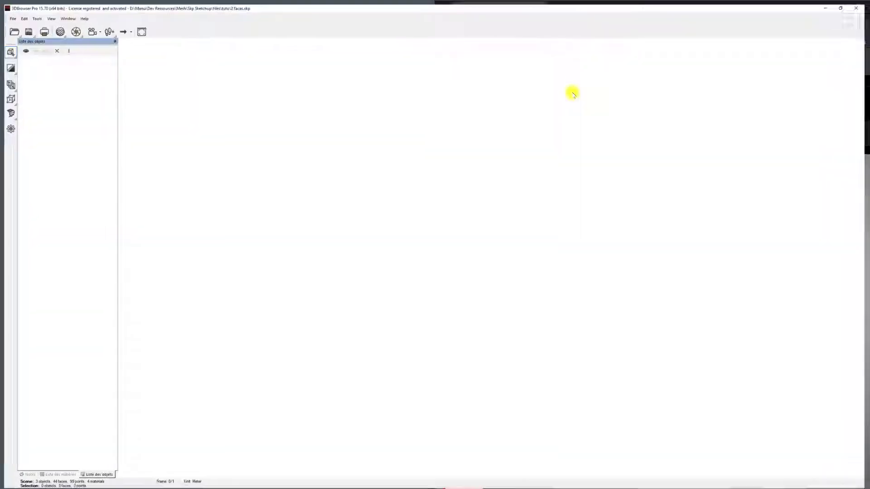
pyautogui.click(26, 27)
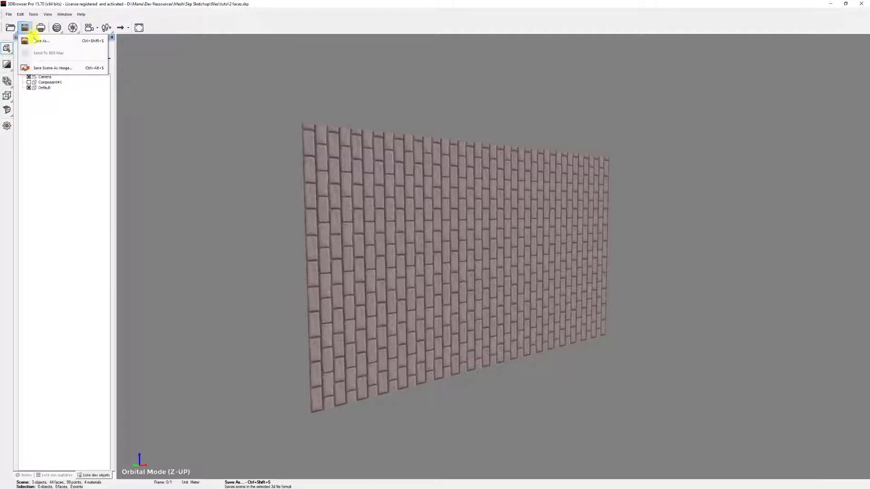
pyautogui.click(45, 67)
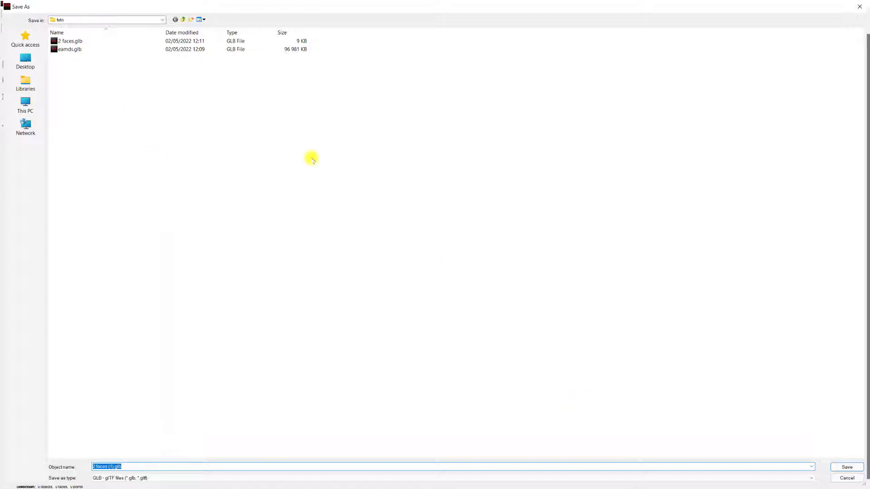
pyautogui.doubleClick(80, 41)
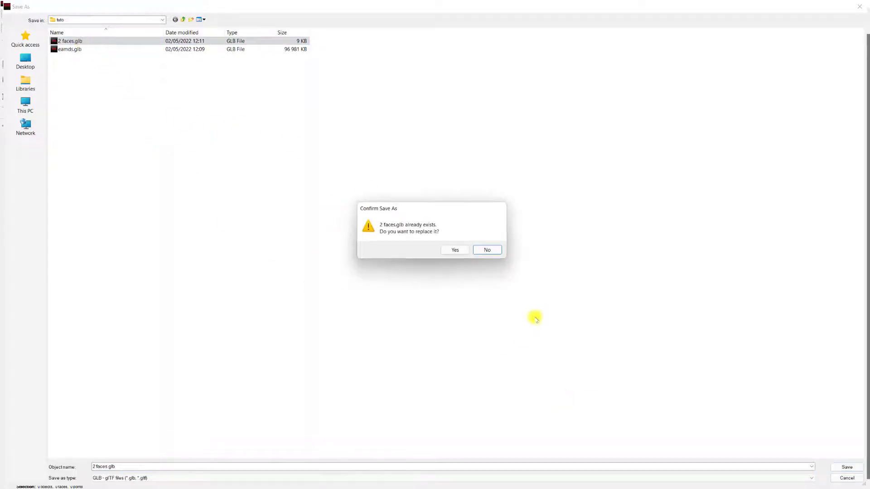
pyautogui.click(455, 251)
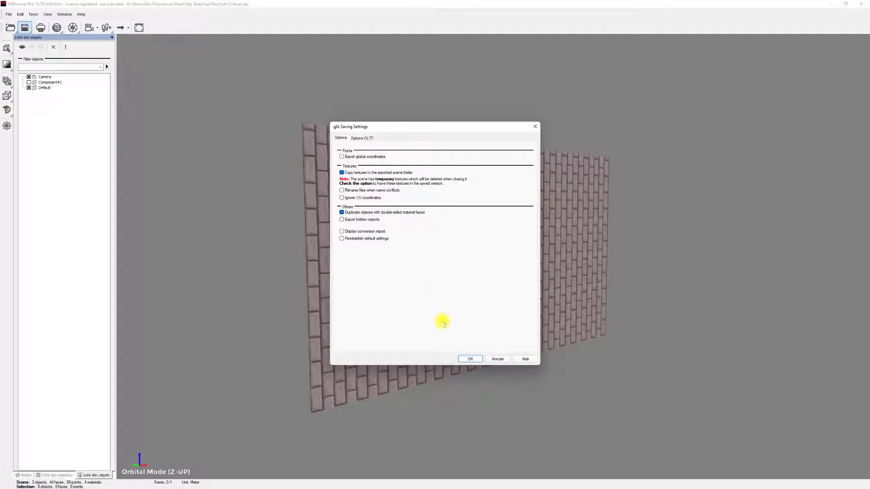
pyautogui.click(476, 359)
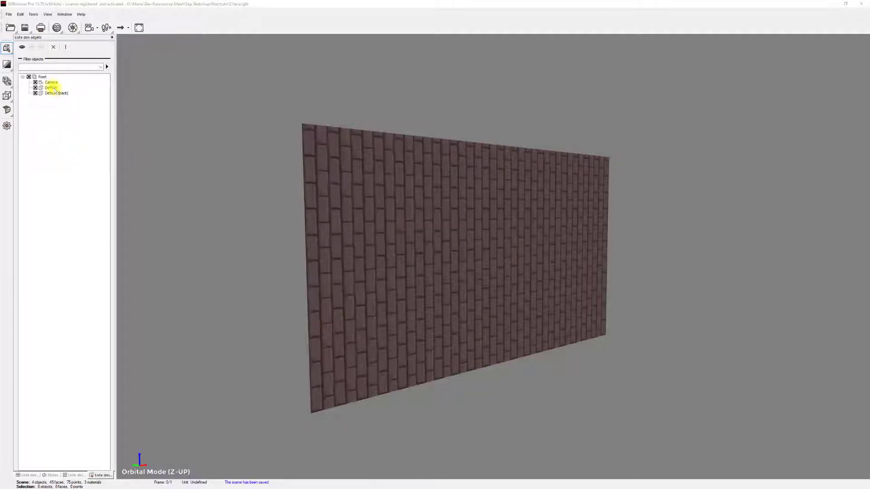
# - Orbit the wall, toggling the Default and Default (back) objects to compare faces, then close the viewer
pyautogui.moveTo(474, 258)
pyautogui.mouseDown()
pyautogui.moveTo(376, 252)
pyautogui.moveTo(322, 260)
pyautogui.moveTo(458, 260)
pyautogui.mouseUp()
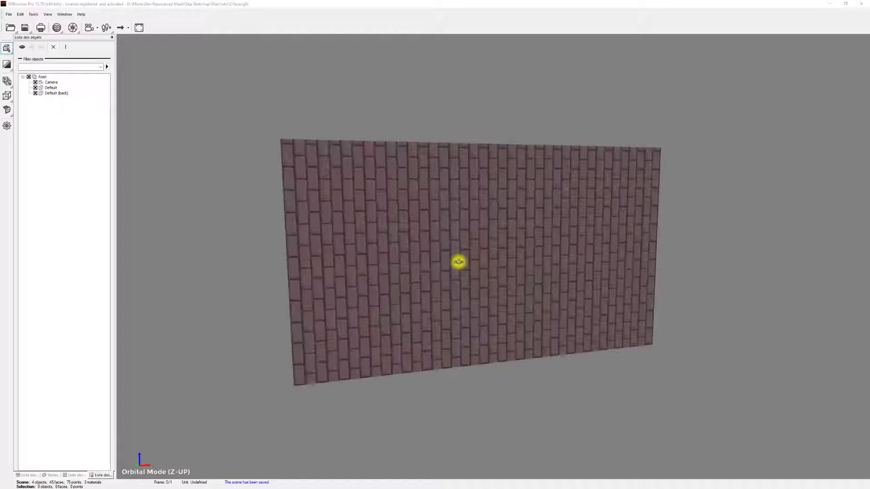
pyautogui.click(36, 93)
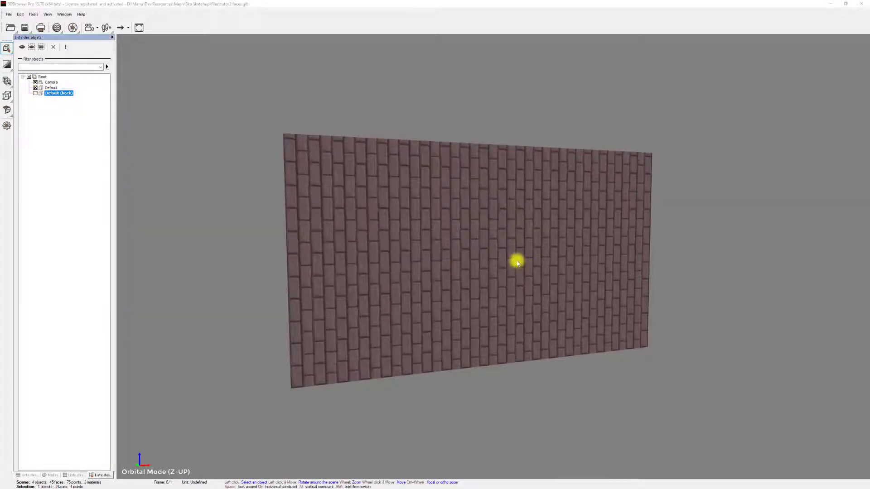
pyautogui.moveTo(517, 259)
pyautogui.mouseDown()
pyautogui.moveTo(379, 259)
pyautogui.moveTo(499, 253)
pyautogui.mouseUp()
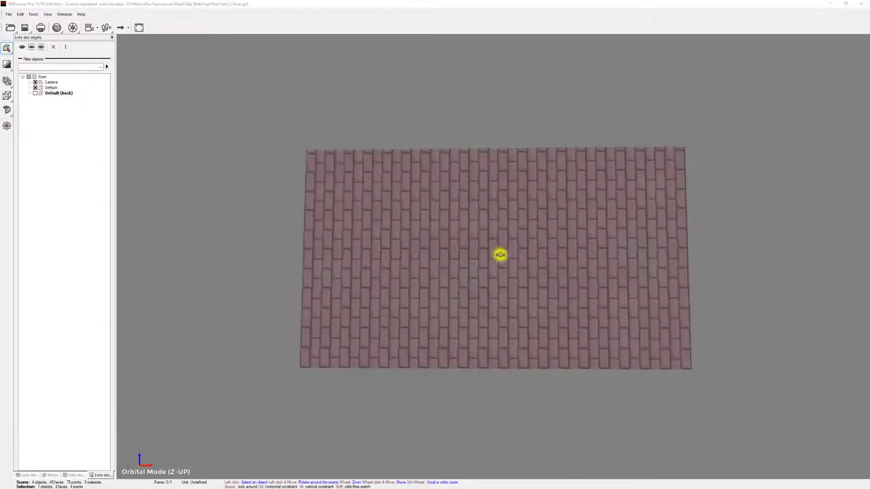
pyautogui.click(36, 88)
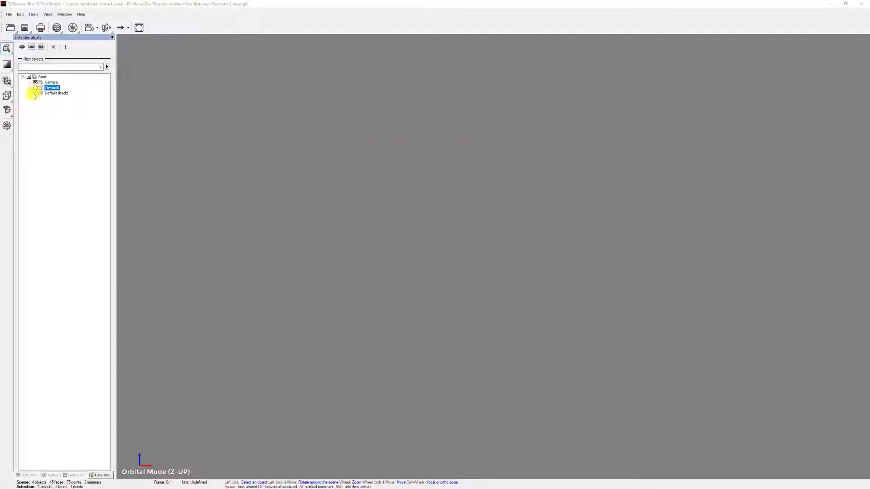
pyautogui.click(35, 93)
pyautogui.moveTo(523, 250)
pyautogui.mouseDown()
pyautogui.moveTo(378, 252)
pyautogui.moveTo(487, 256)
pyautogui.mouseUp()
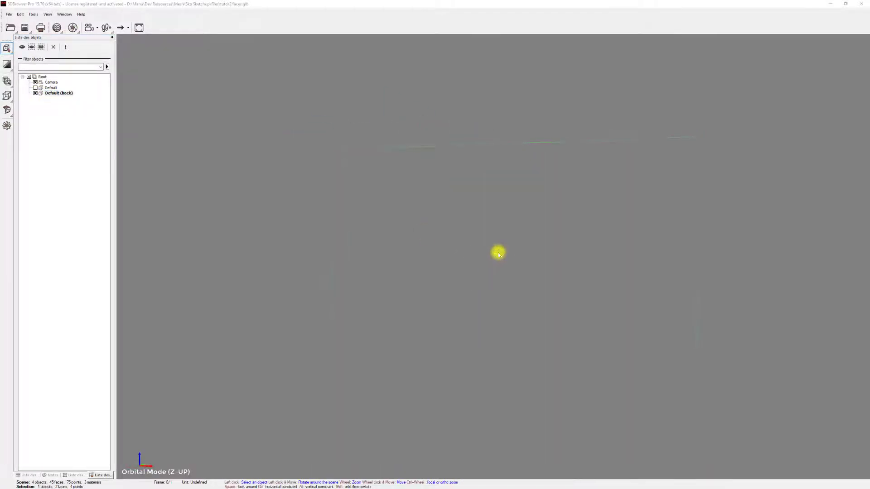
pyautogui.click(35, 88)
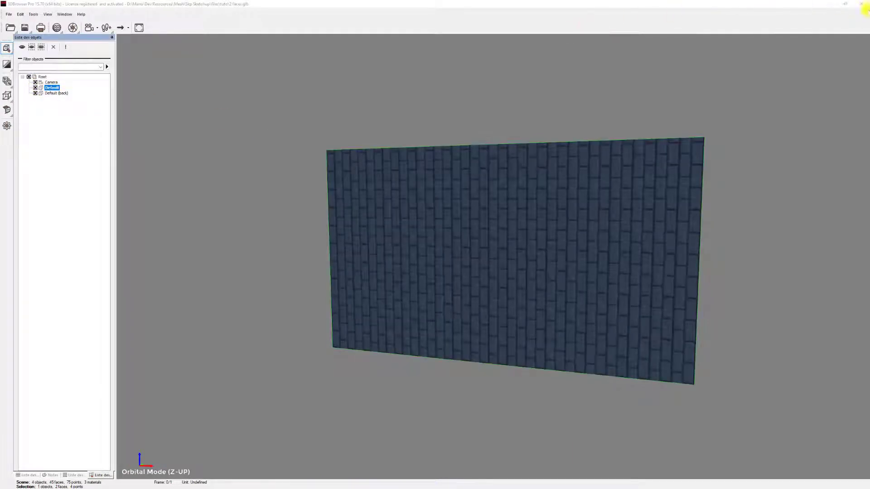
pyautogui.click(857, 4)
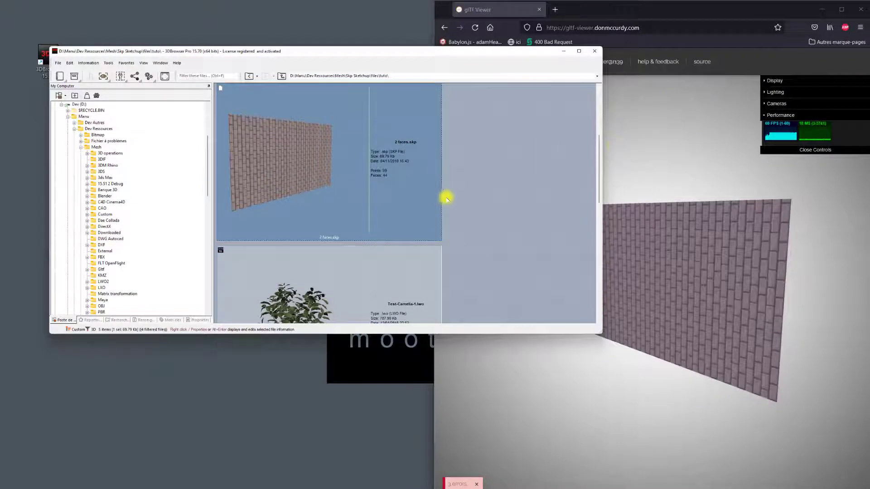
# - Drop the 2 faces.glb thumbnail into glTF Viewer and rotate the wall toward the camera
pyautogui.scroll(-5, 443, 204)
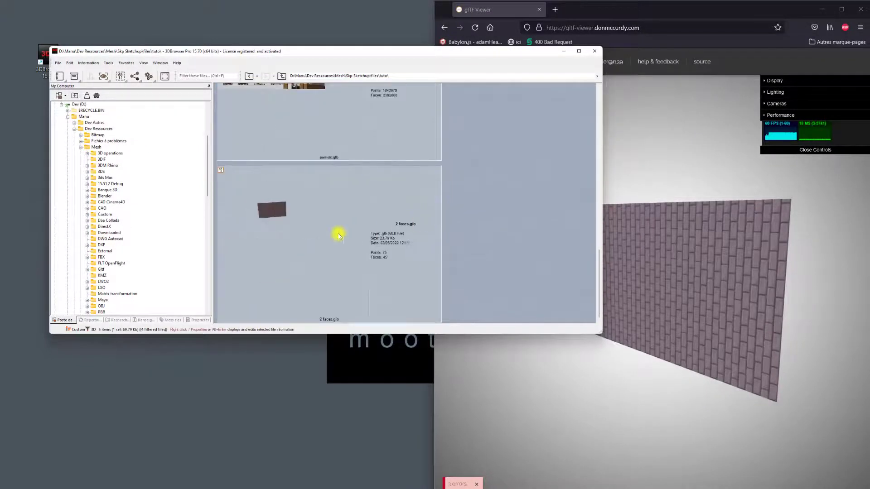
pyautogui.moveTo(338, 235)
pyautogui.mouseDown()
pyautogui.moveTo(732, 312)
pyautogui.moveTo(566, 277)
pyautogui.moveTo(709, 281)
pyautogui.moveTo(756, 293)
pyautogui.moveTo(765, 285)
pyautogui.moveTo(708, 272)
pyautogui.moveTo(692, 284)
pyautogui.moveTo(650, 266)
pyautogui.moveTo(604, 274)
pyautogui.mouseUp()
pyautogui.moveTo(749, 274)
pyautogui.mouseDown()
pyautogui.moveTo(563, 278)
pyautogui.moveTo(675, 291)
pyautogui.moveTo(569, 265)
pyautogui.moveTo(703, 276)
pyautogui.moveTo(770, 268)
pyautogui.moveTo(634, 252)
pyautogui.moveTo(645, 258)
pyautogui.mouseUp()
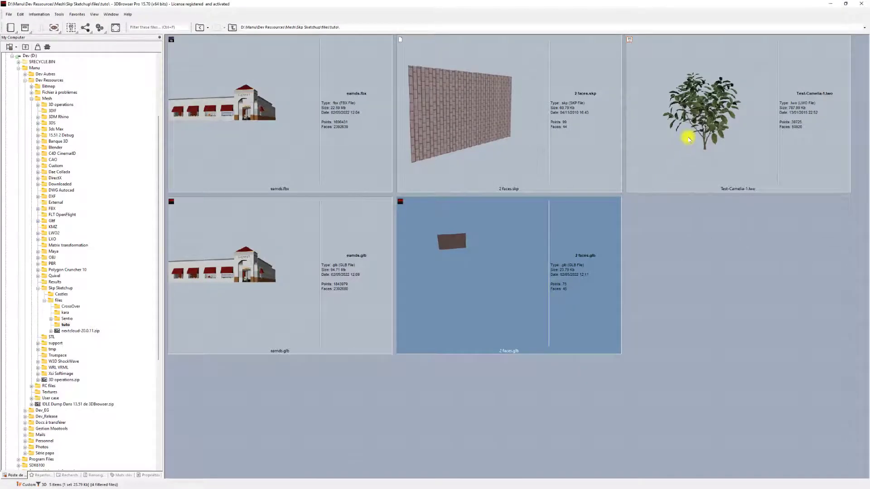
# - Open Test-Camelia-1.lwo in the 3D viewer, orbit around it and select the plant
pyautogui.click(688, 139)
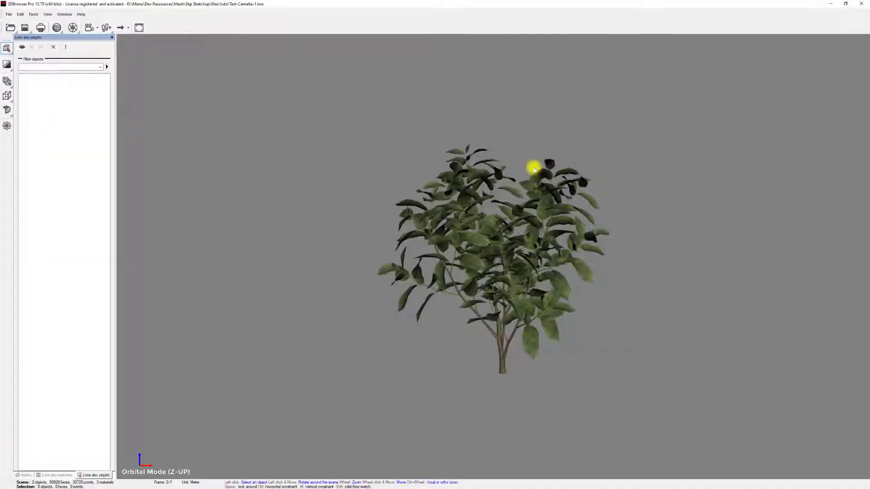
pyautogui.moveTo(504, 236)
pyautogui.mouseDown()
pyautogui.moveTo(400, 267)
pyautogui.moveTo(454, 252)
pyautogui.moveTo(455, 245)
pyautogui.moveTo(440, 248)
pyautogui.moveTo(450, 237)
pyautogui.mouseUp()
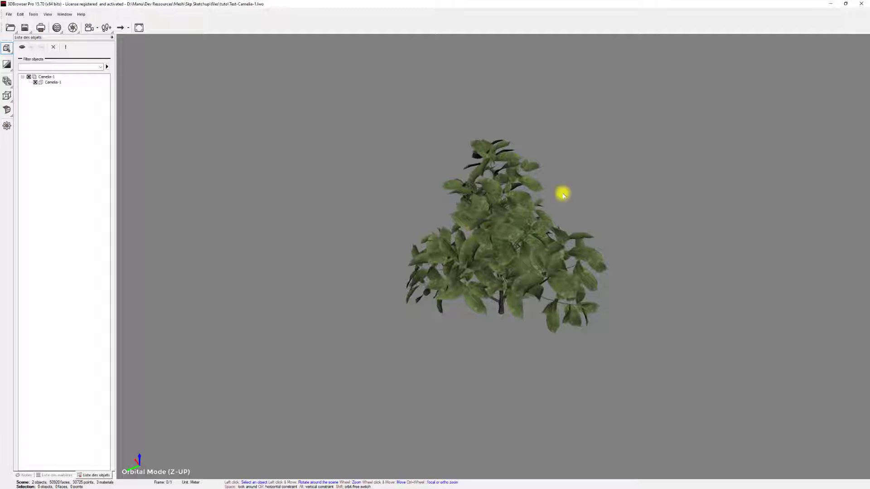
pyautogui.click(497, 191)
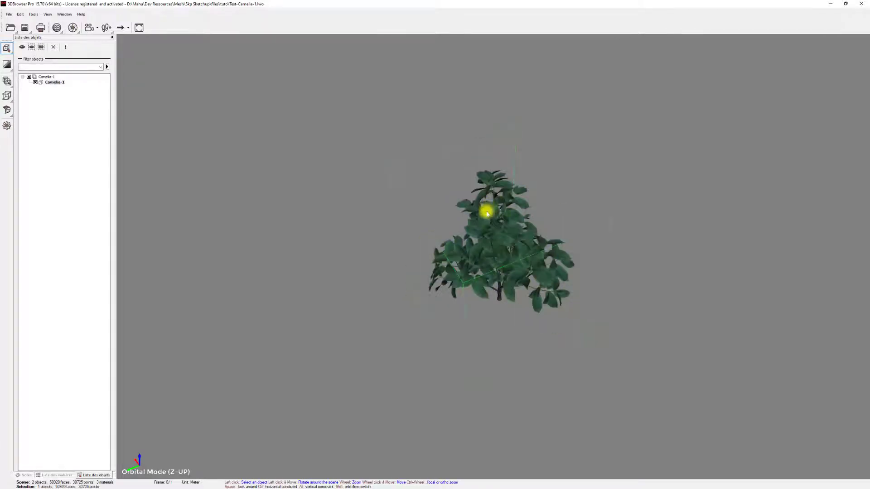
pyautogui.doubleClick(53, 83)
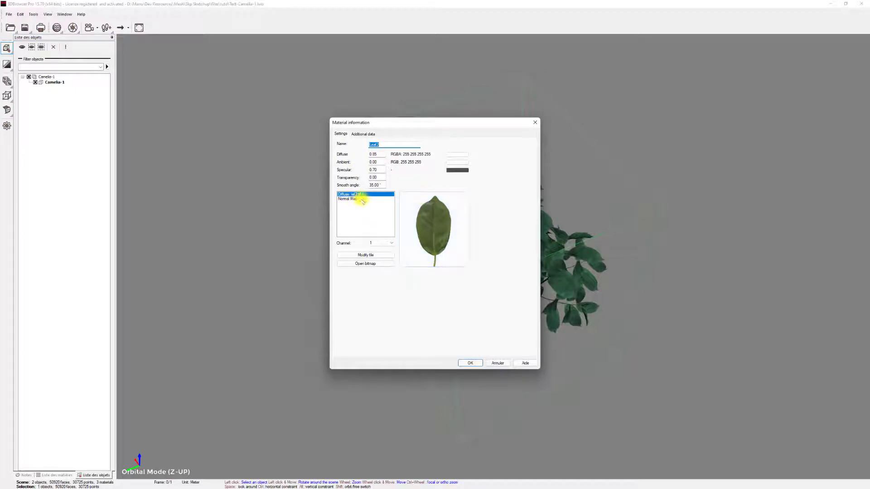
pyautogui.click(373, 264)
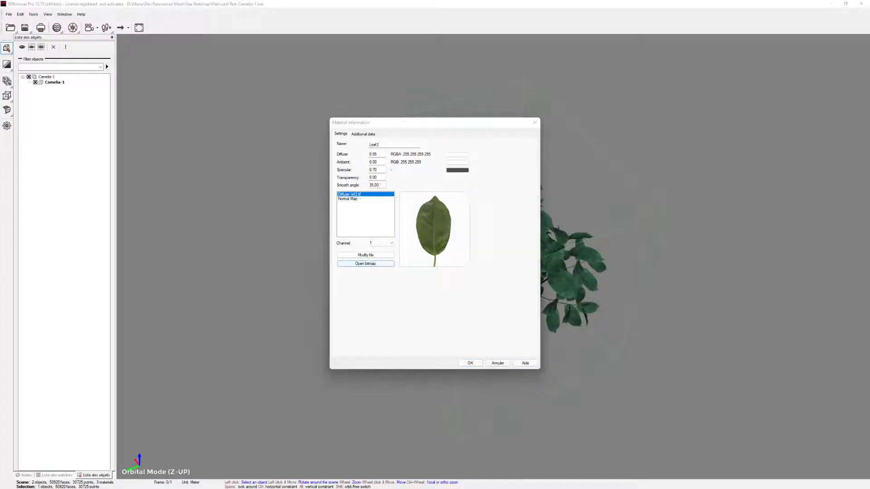
pyautogui.moveTo(258, 179); pyautogui.dragTo(501, 4)
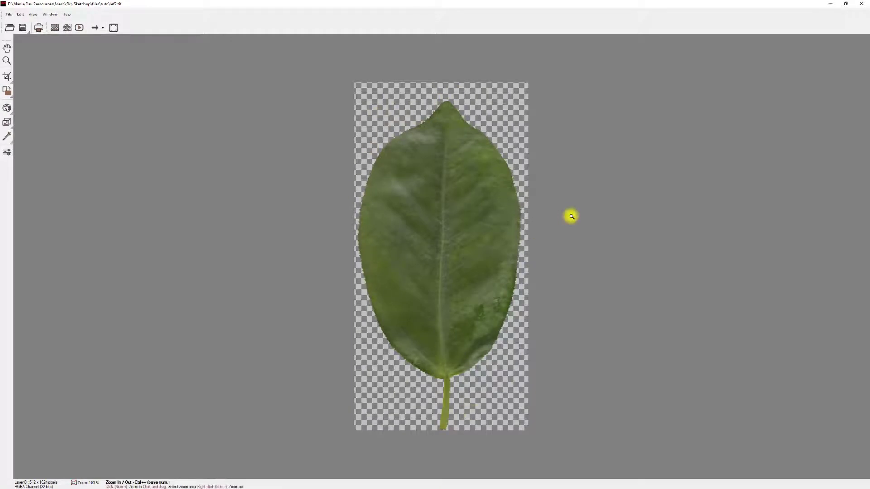
pyautogui.click(863, 6)
pyautogui.click(534, 126)
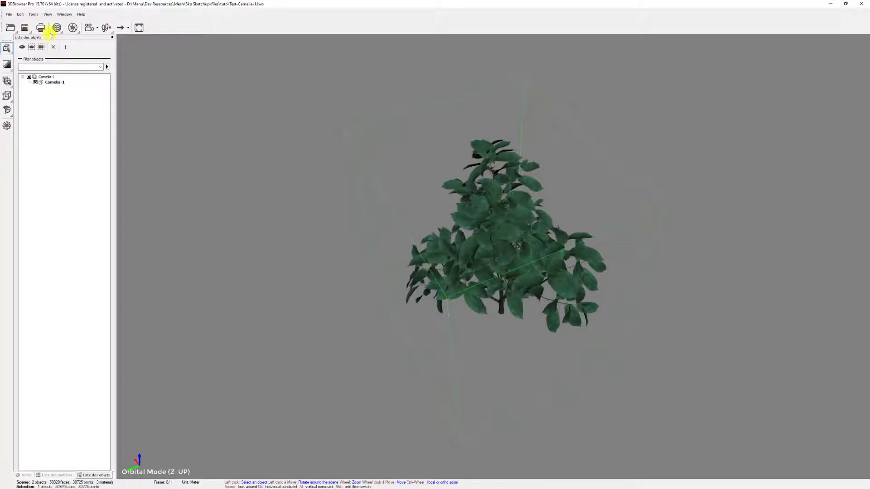
# - Export the camellia as Test-Camelia-1.glb with embedded JPEG textures at compression 75, then close the viewer
pyautogui.click(26, 29)
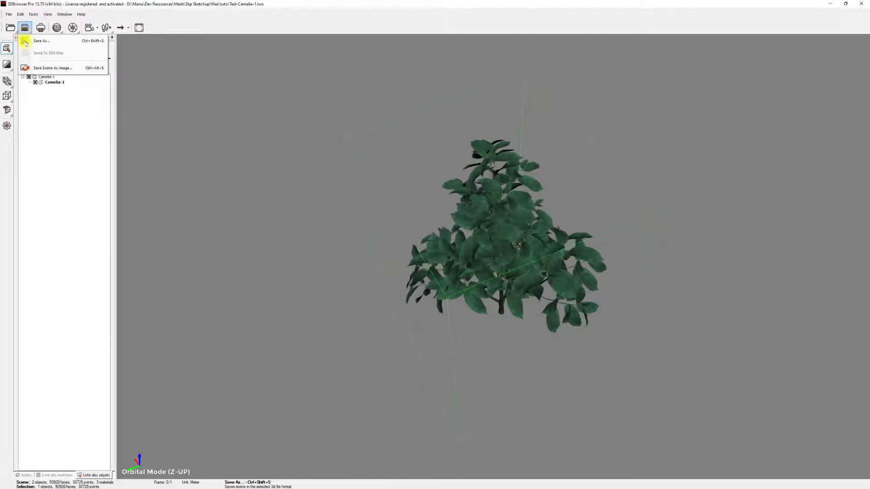
pyautogui.click(50, 40)
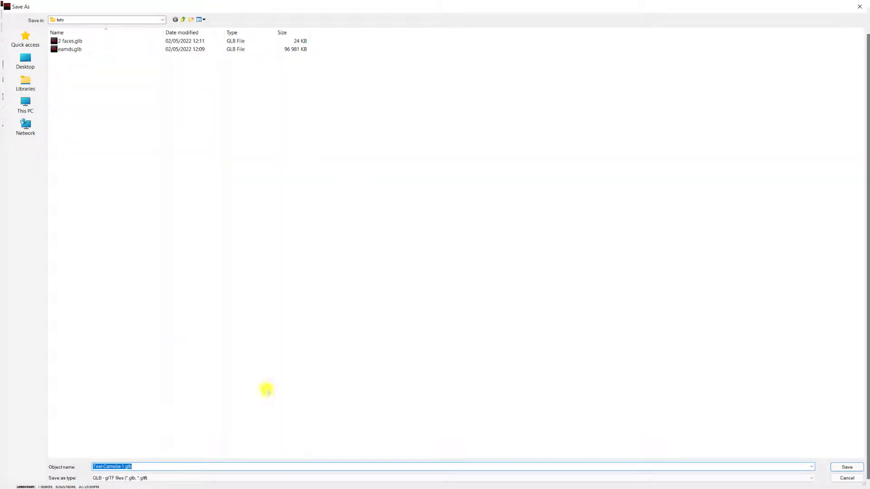
pyautogui.press('Return')
pyautogui.click(361, 136)
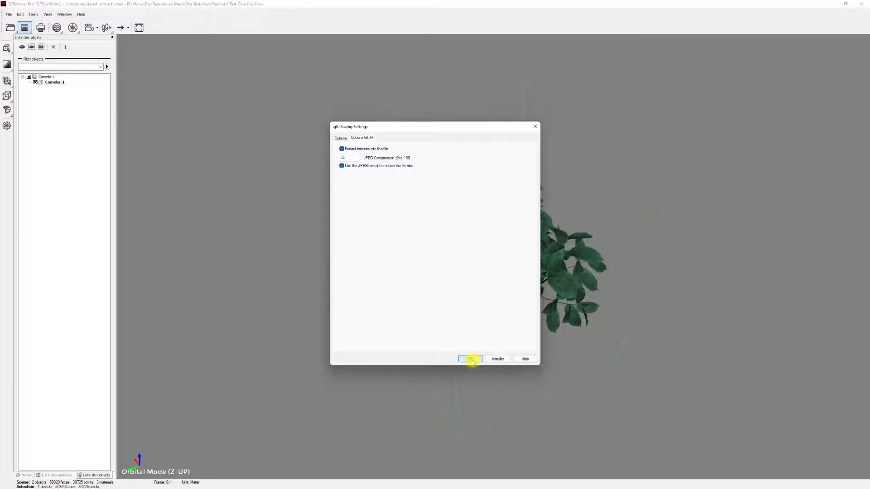
pyautogui.click(471, 359)
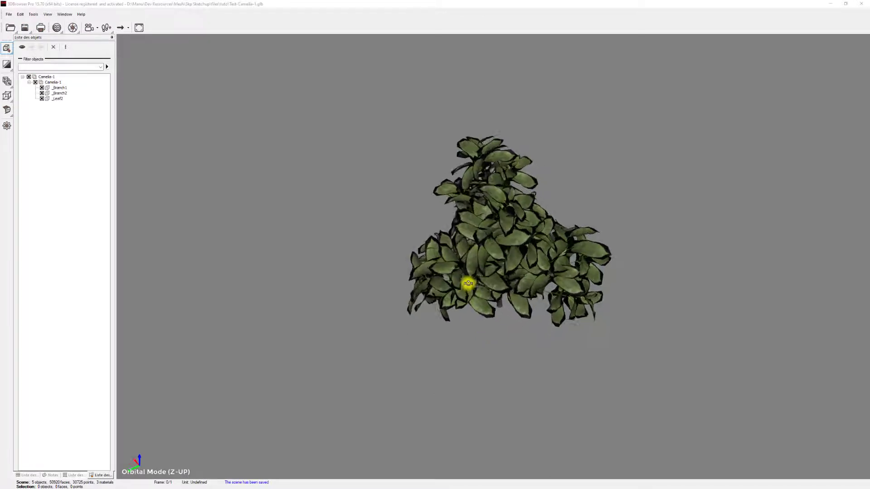
pyautogui.moveTo(468, 285); pyautogui.dragTo(493, 287)
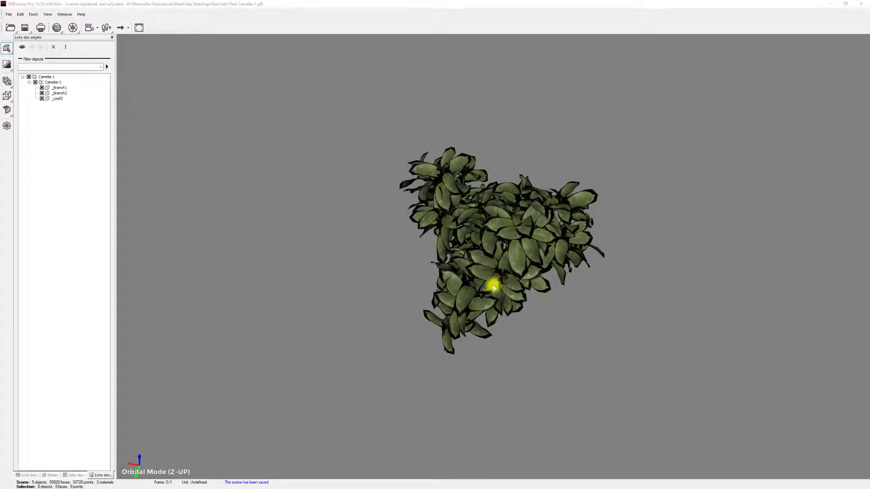
pyautogui.press('Escape')
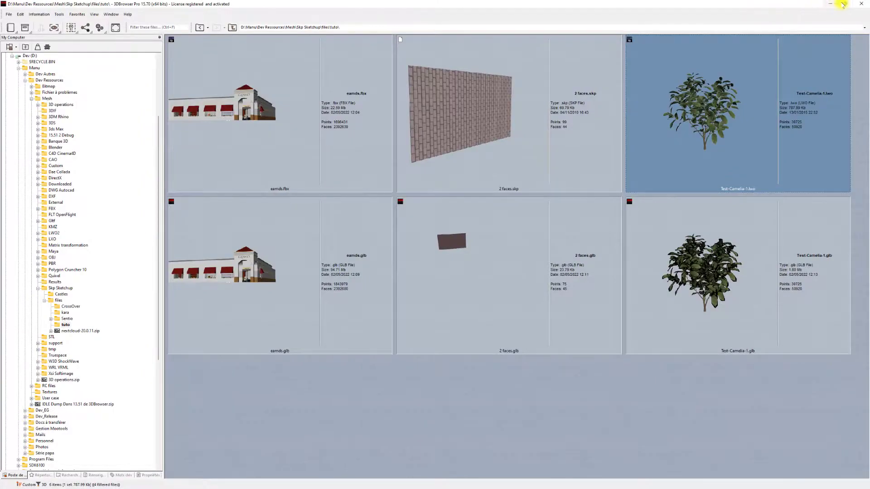
# - Load Test-Camelia-1.glb into glTF Viewer, orbit to a frontal view, then maximise 3DBrowser again
pyautogui.click(842, 5)
pyautogui.scroll(-3, 306, 259)
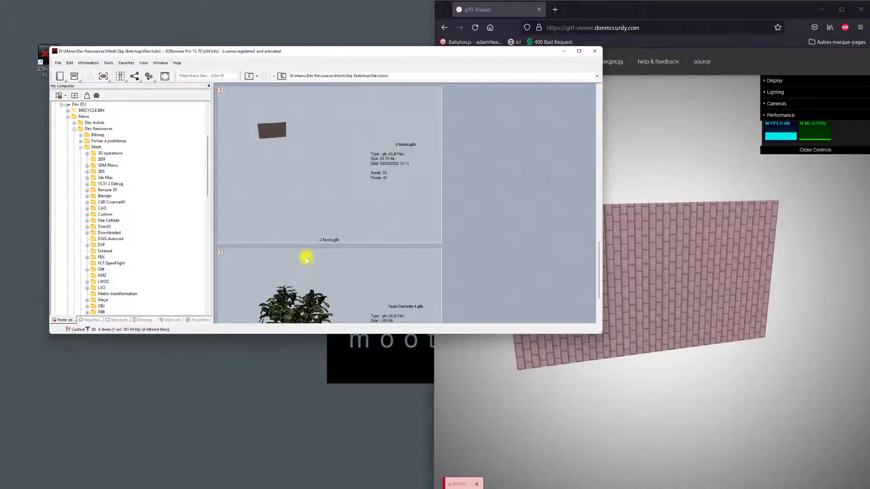
pyautogui.scroll(-2, 307, 259)
pyautogui.moveTo(301, 242)
pyautogui.mouseDown()
pyautogui.moveTo(676, 358)
pyautogui.moveTo(670, 324)
pyautogui.moveTo(689, 339)
pyautogui.moveTo(684, 332)
pyautogui.mouseUp()
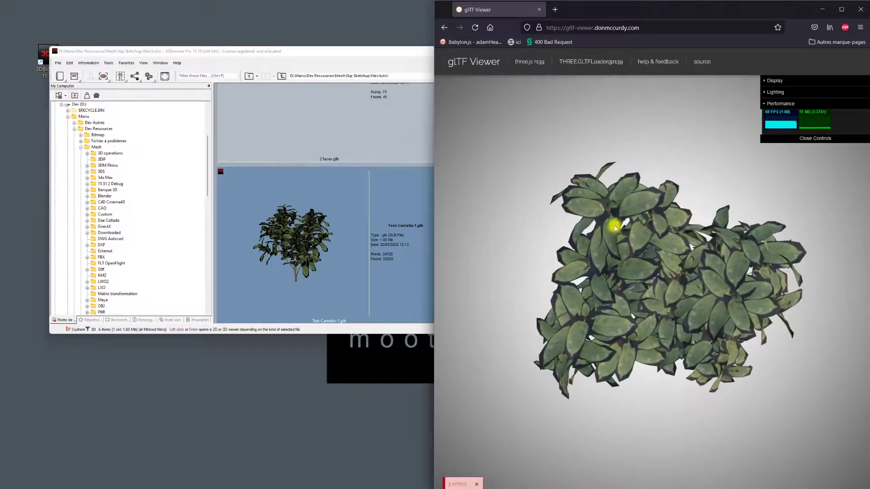
pyautogui.moveTo(615, 228)
pyautogui.mouseDown()
pyautogui.moveTo(604, 229)
pyautogui.moveTo(637, 248)
pyautogui.moveTo(630, 247)
pyautogui.mouseUp()
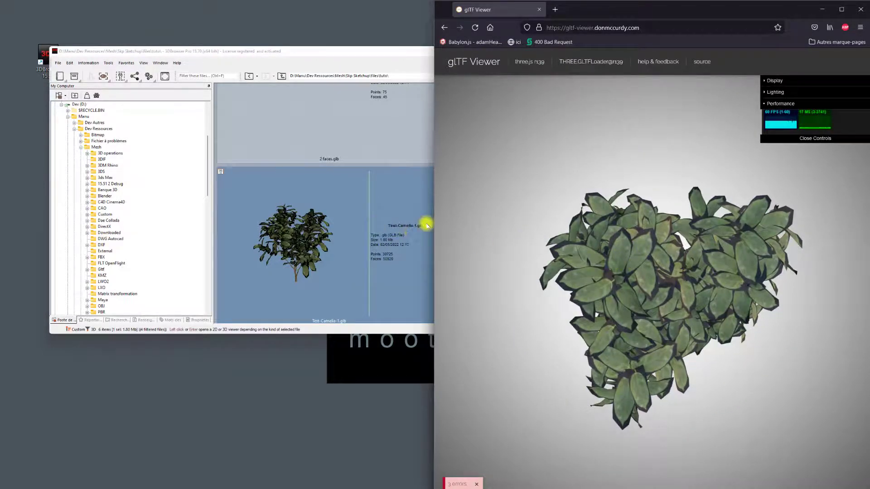
pyautogui.scroll(-3, 358, 220)
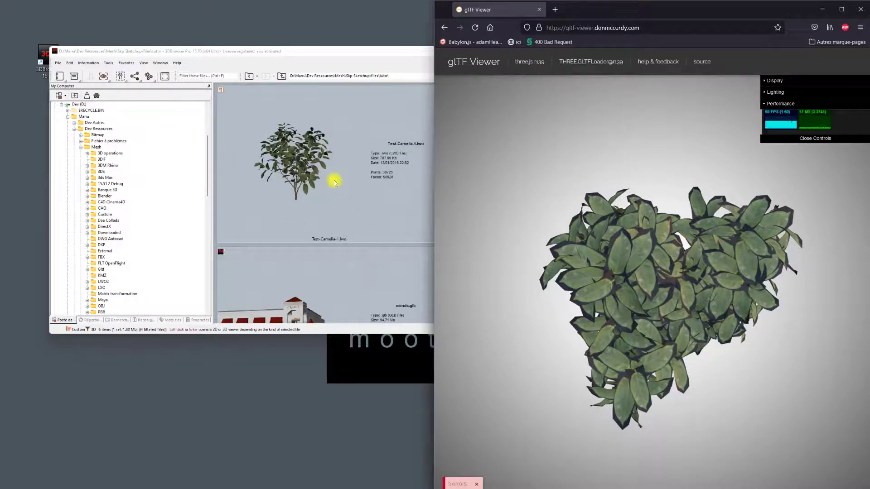
pyautogui.doubleClick(377, 52)
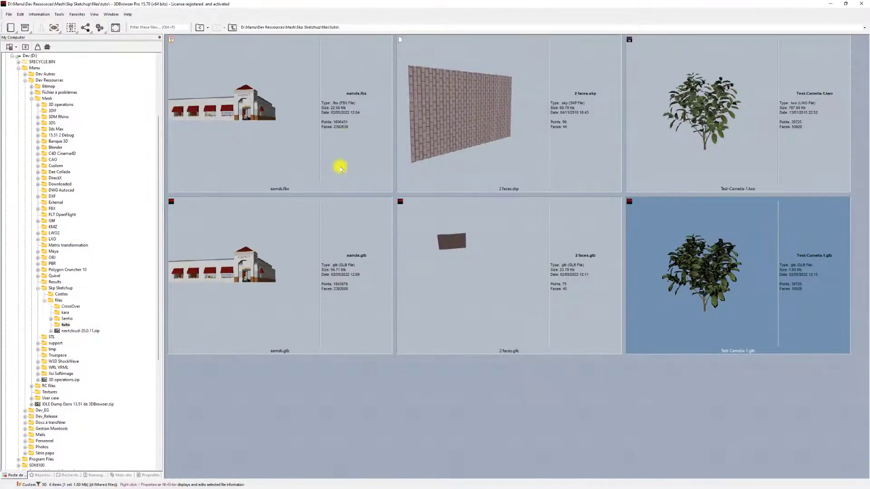
# - Reopen Test-Camelia-1.lwo and re-export Test-Camelia-1.glb with 'Use the JPEG format' unchecked
pyautogui.click(696, 102)
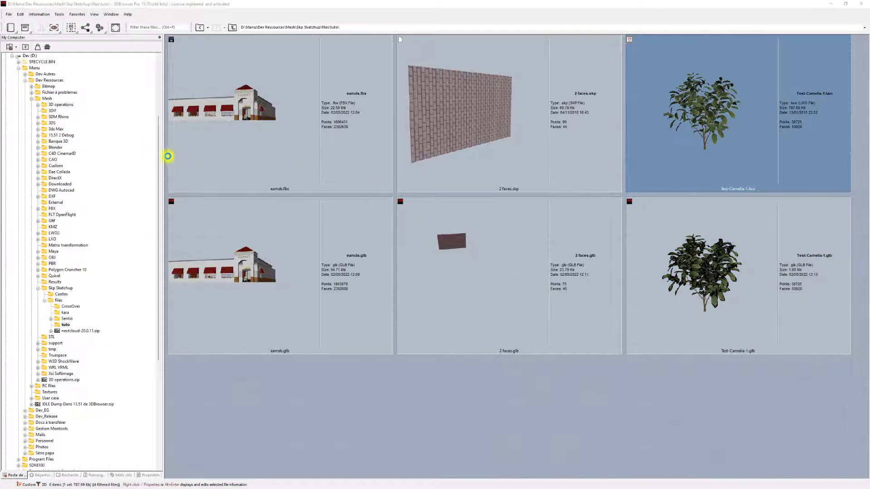
pyautogui.press('Return')
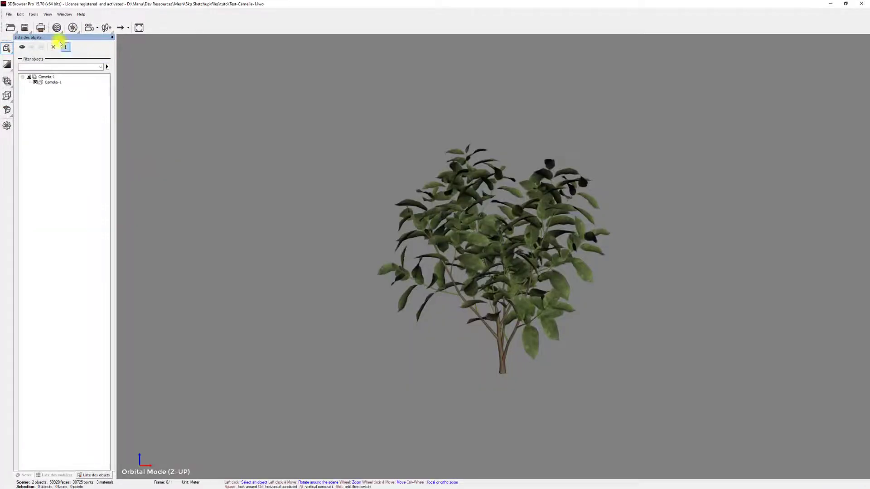
pyautogui.click(26, 28)
pyautogui.click(45, 39)
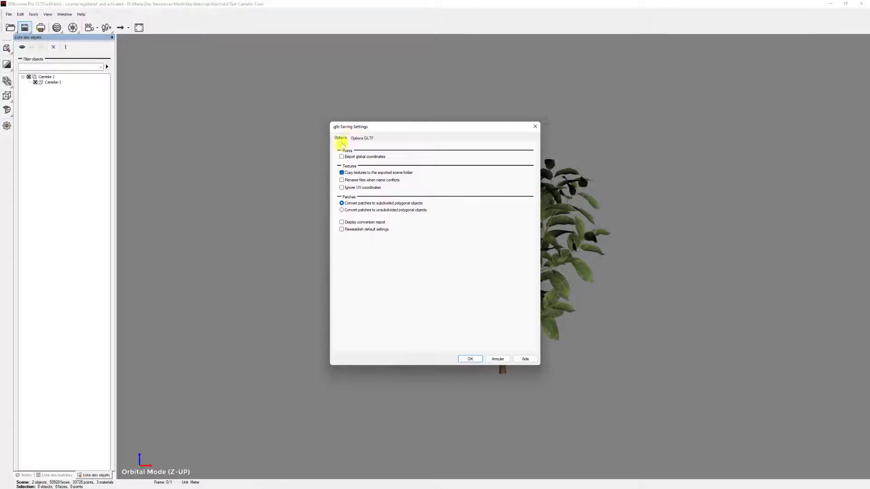
pyautogui.click(371, 138)
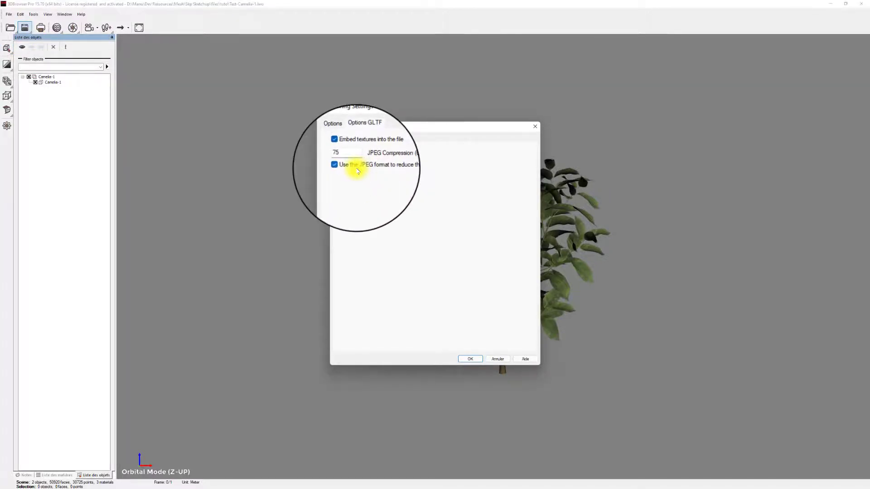
pyautogui.click(355, 167)
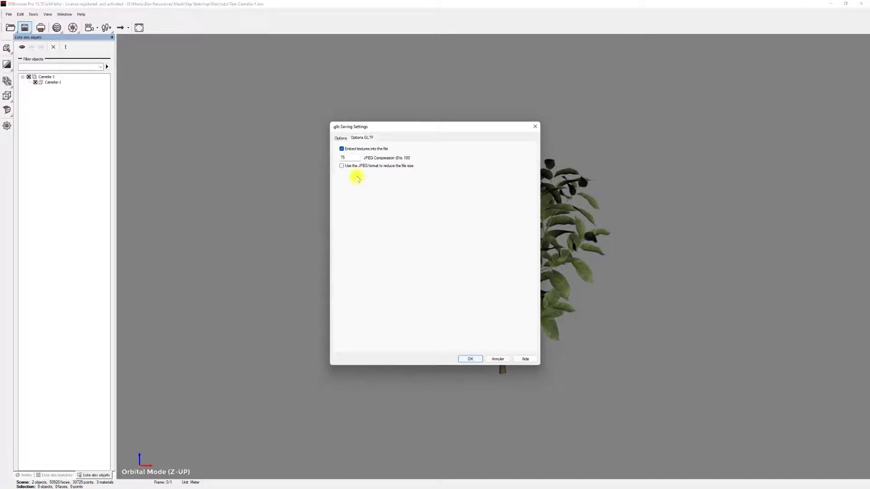
pyautogui.click(471, 359)
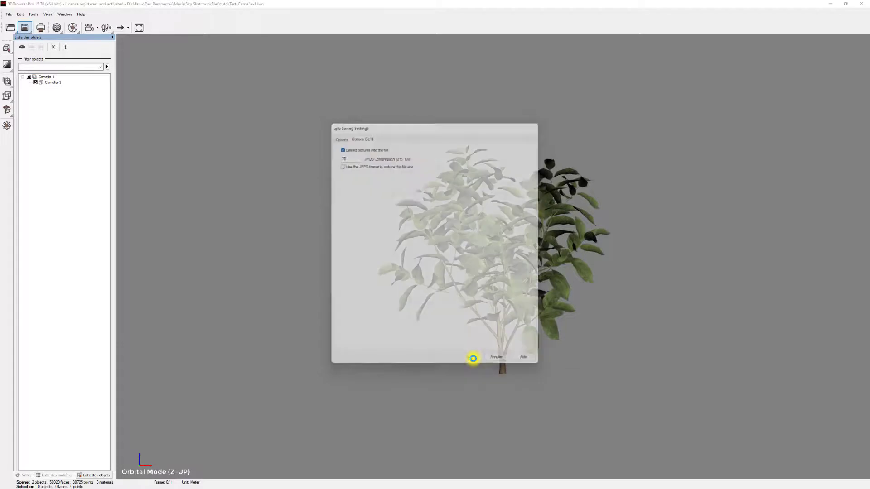
pyautogui.moveTo(470, 310)
pyautogui.mouseDown()
pyautogui.moveTo(476, 292)
pyautogui.moveTo(456, 292)
pyautogui.mouseUp()
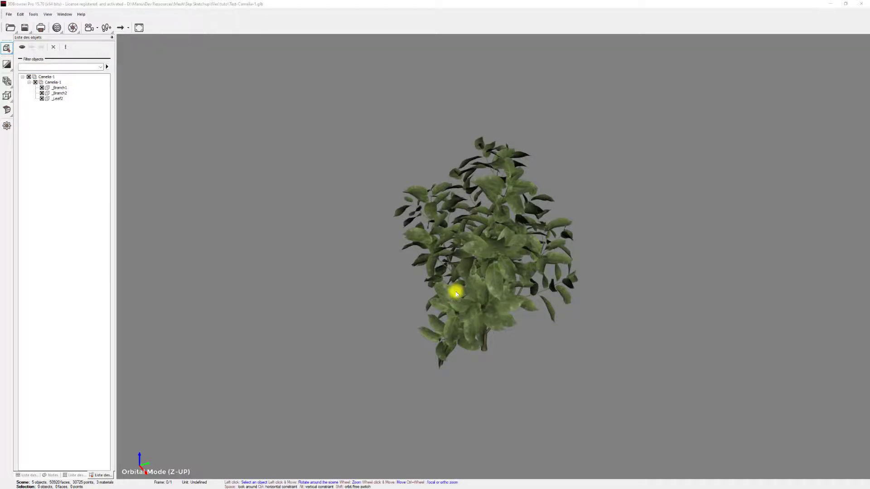
pyautogui.press('Escape')
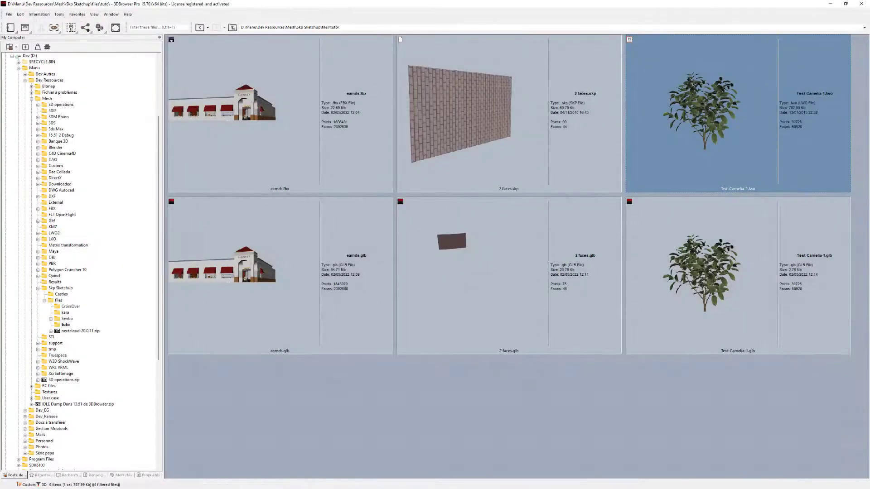
# - Drag the re-saved 2.76 Mb Test-Camelia-1.glb into glTF Viewer to compare it
pyautogui.click(846, 5)
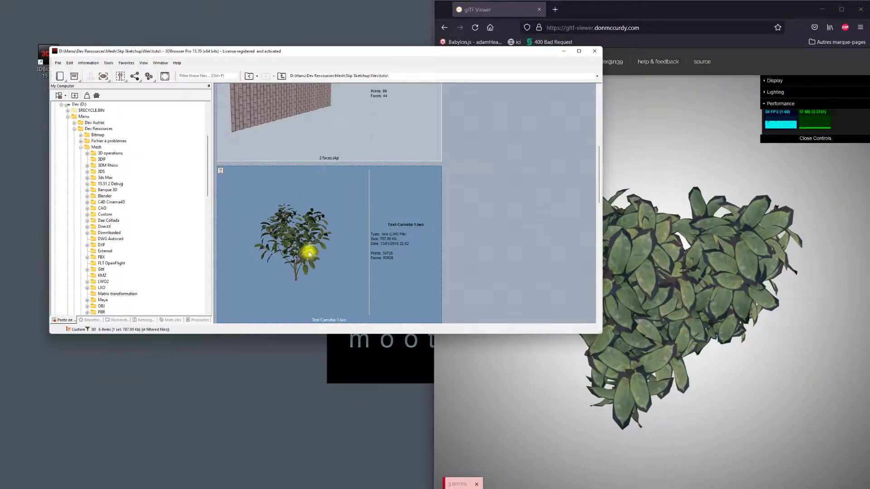
pyautogui.scroll(-3, 299, 240)
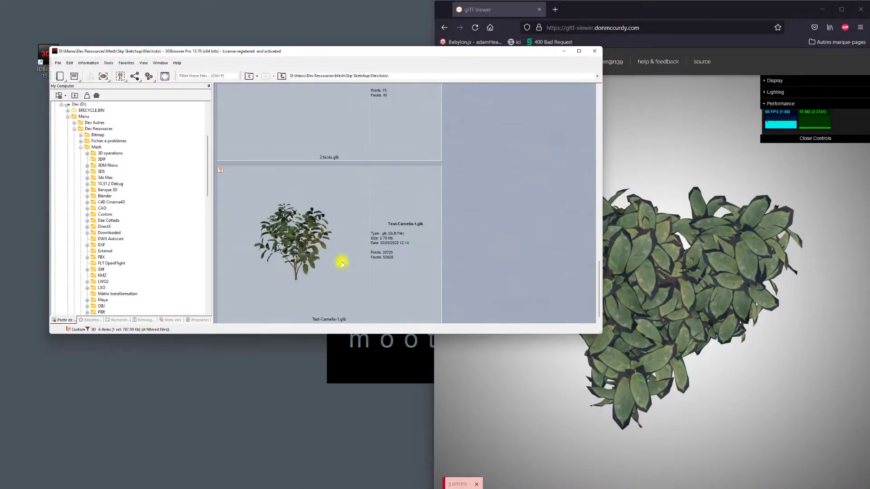
pyautogui.moveTo(280, 221)
pyautogui.mouseDown()
pyautogui.moveTo(707, 307)
pyautogui.moveTo(674, 338)
pyautogui.moveTo(679, 348)
pyautogui.moveTo(665, 346)
pyautogui.mouseUp()
pyautogui.click(664, 318)
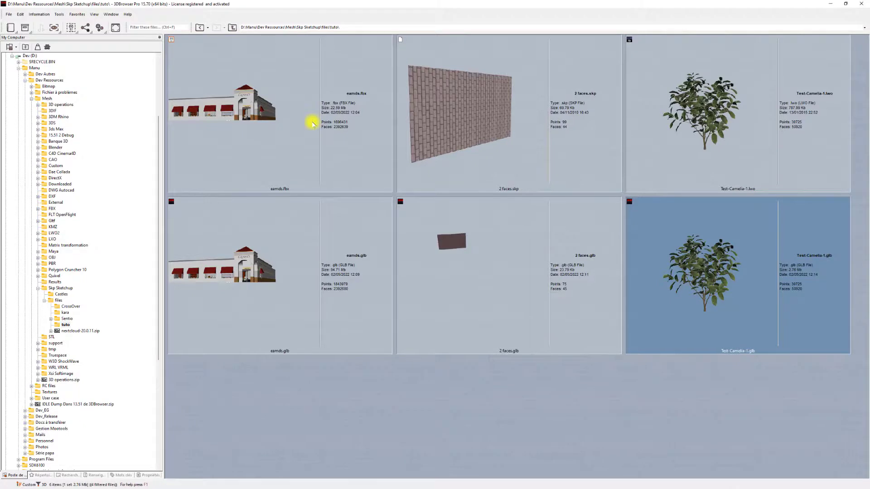
pyautogui.click(455, 123)
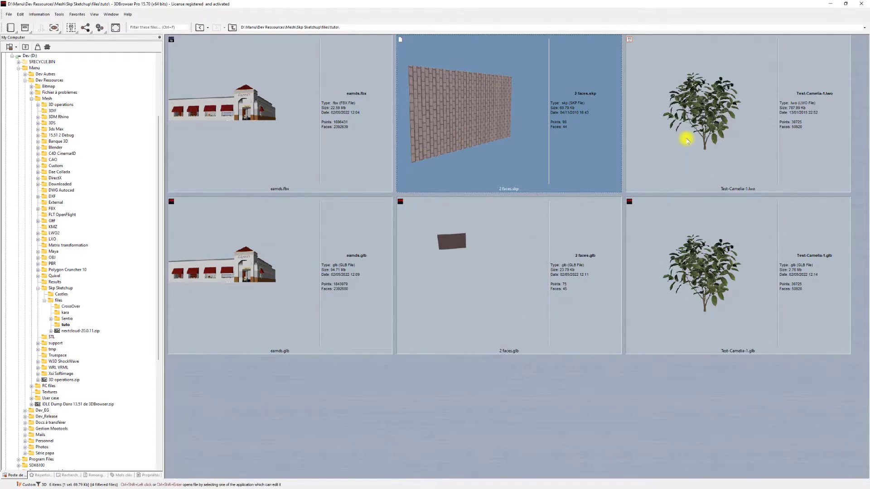
pyautogui.click(687, 140)
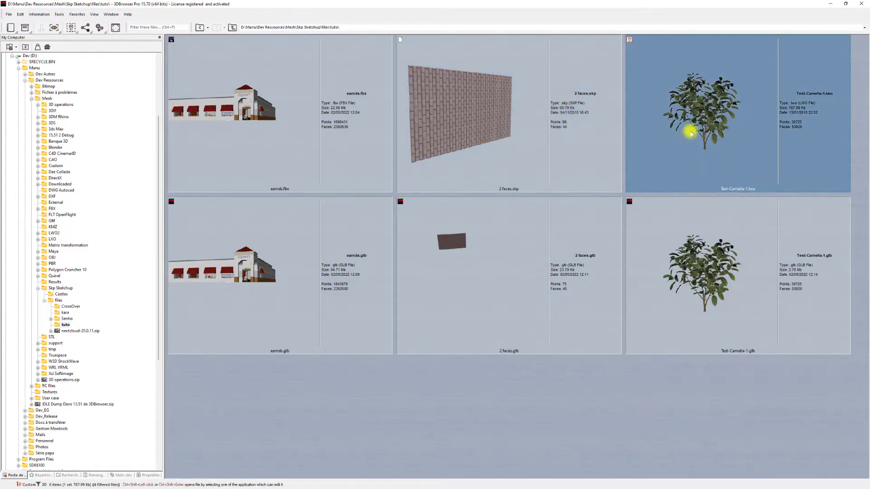